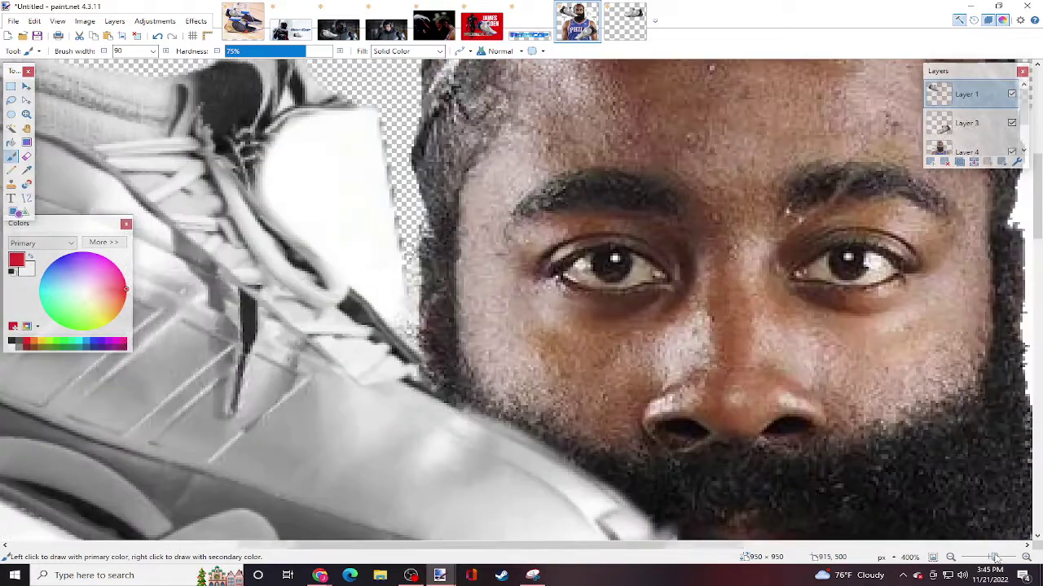
- On the portrait layer, paint the white of the player's right-hand eye red with a brush of width 3 and 16% hardness
drag(601, 551, 673, 552)
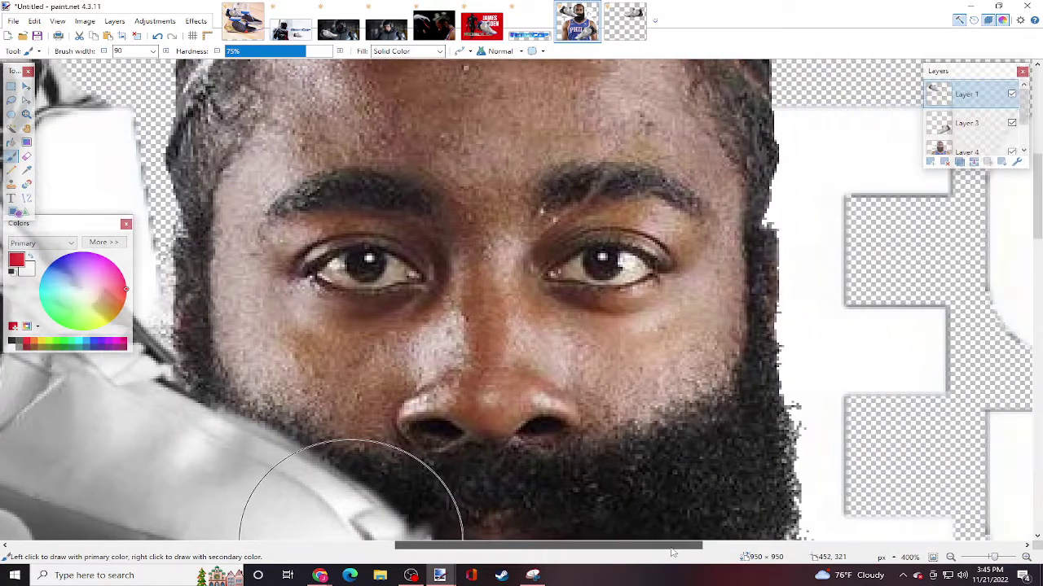
scroll(977, 122, down, 2)
click(967, 112)
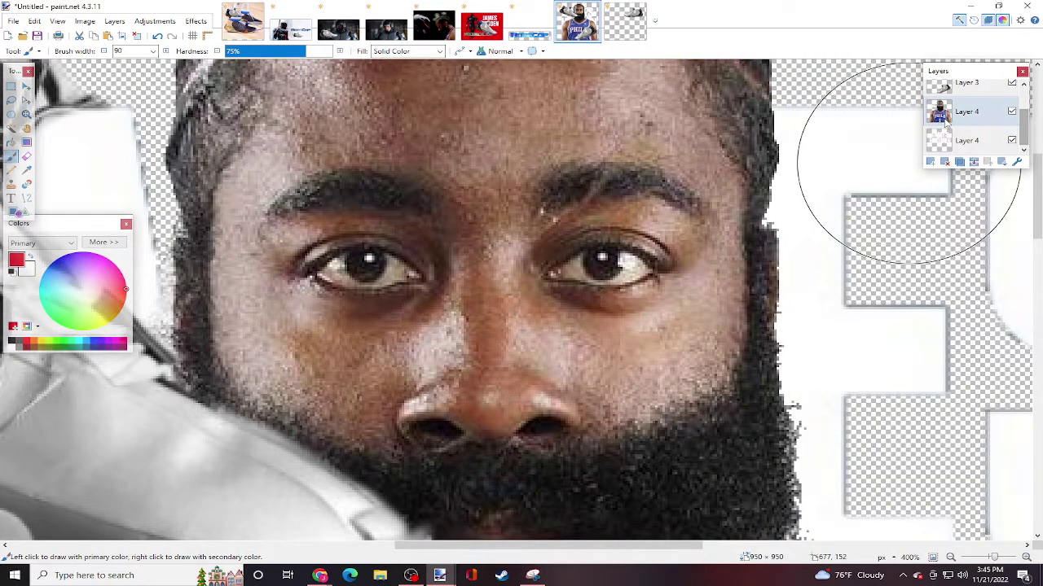
click(154, 51)
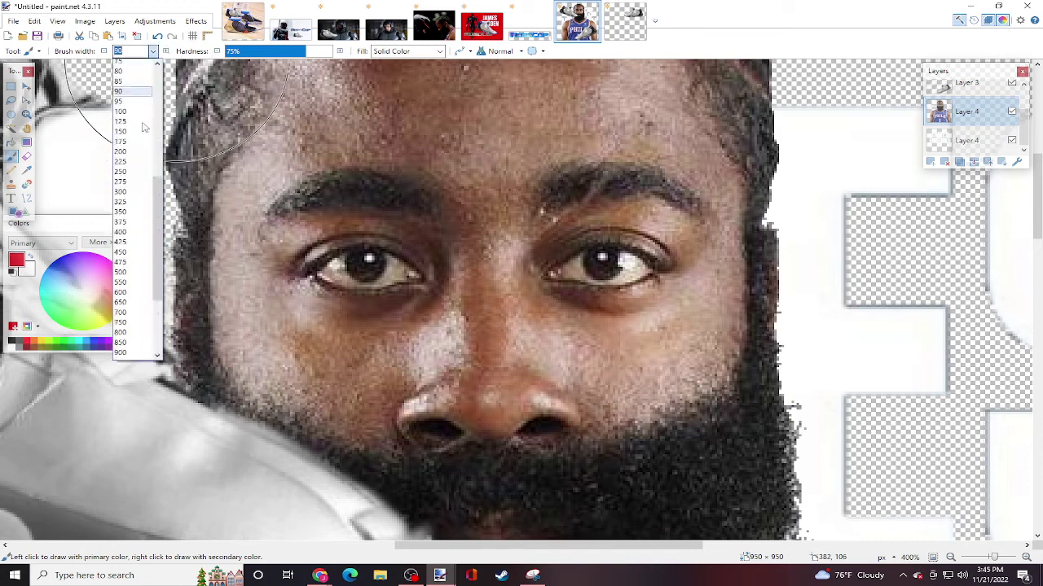
click(126, 93)
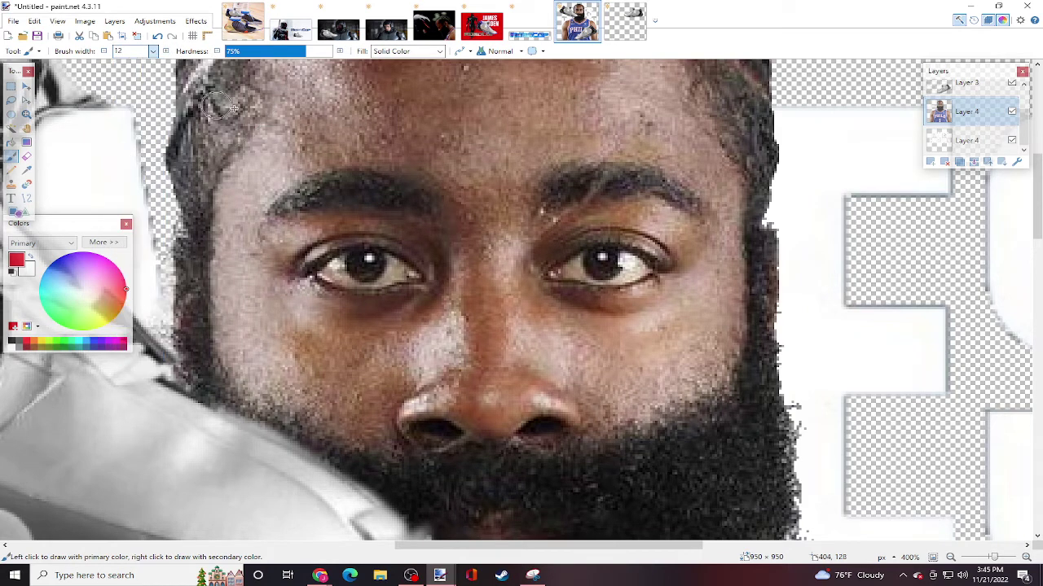
click(152, 51)
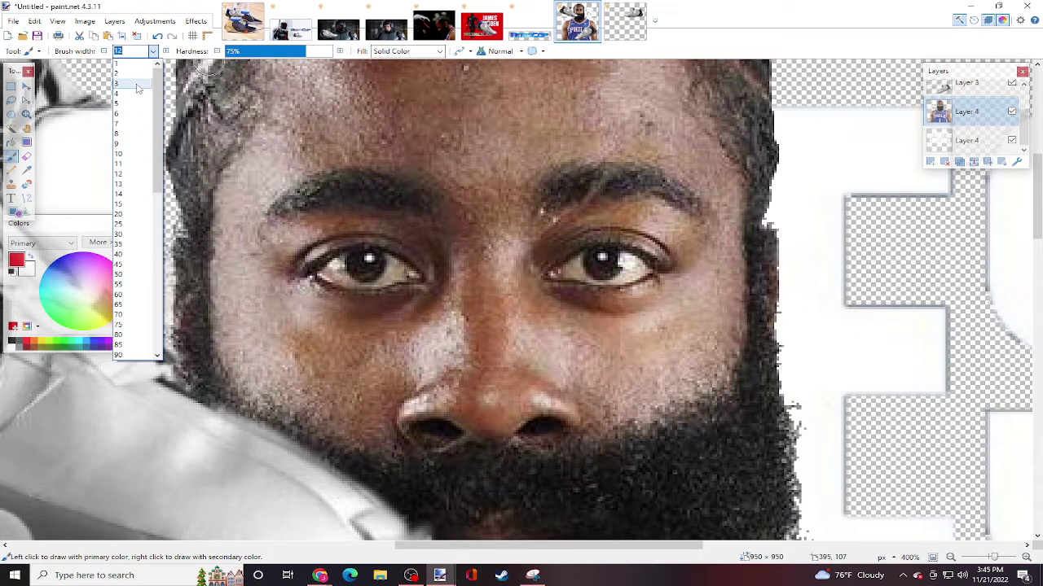
click(131, 89)
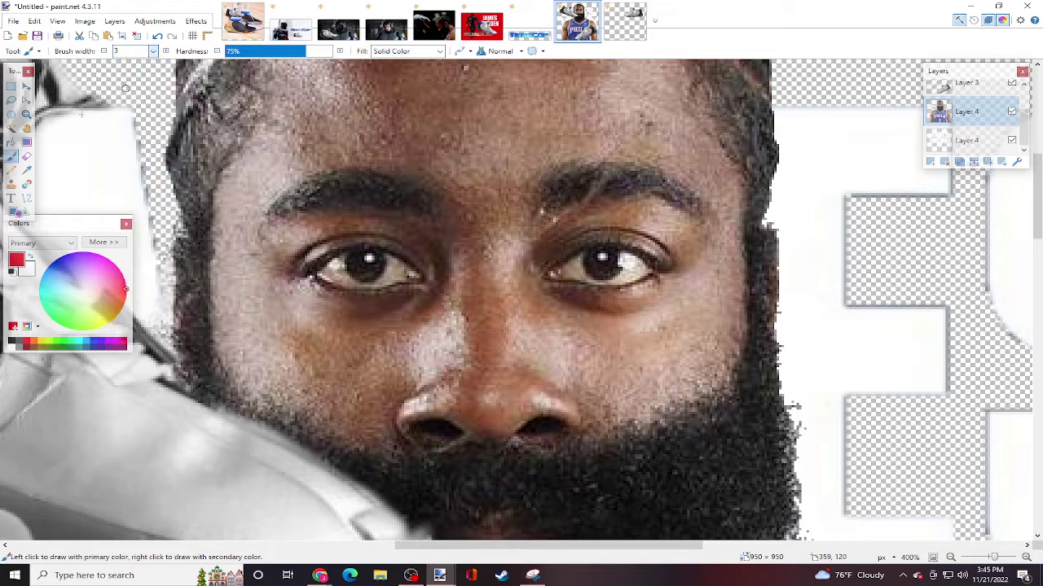
click(235, 51)
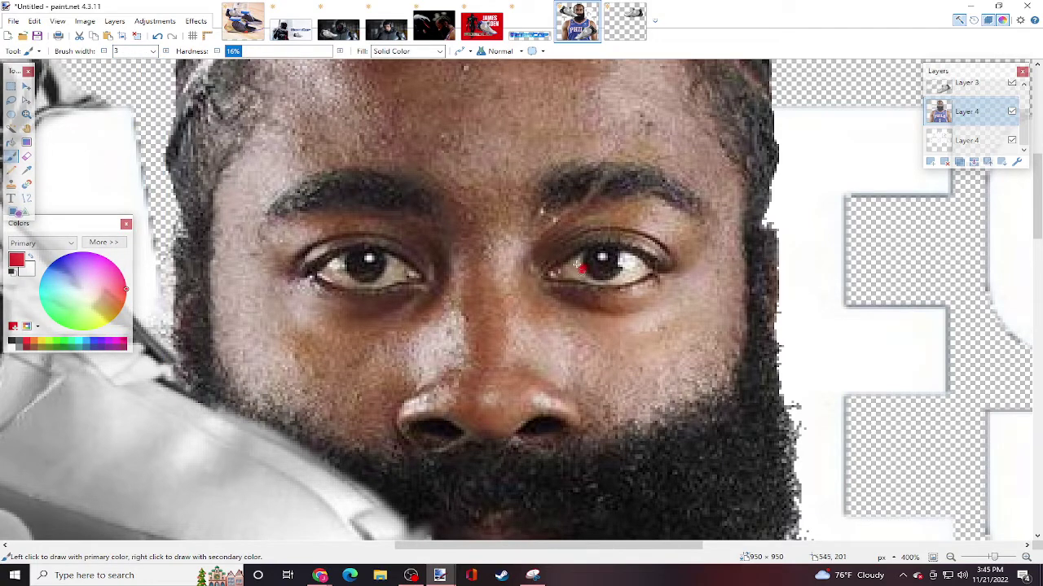
click(157, 35)
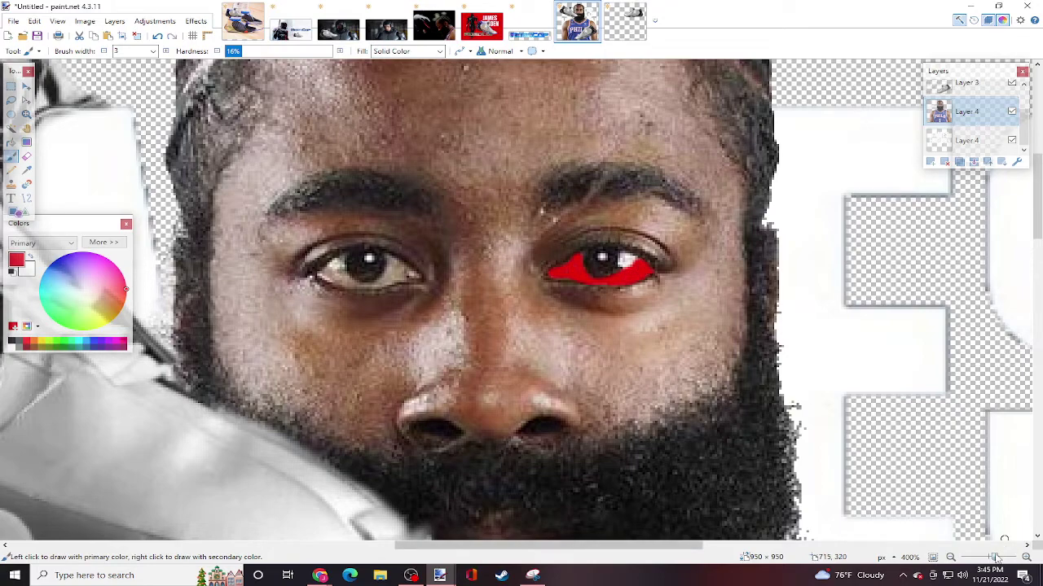
- Set the primary colour to light pink (E5878C) and paint over the iris of the reddened eye
mouse_move(996, 558)
mouse_down()
mouse_move(974, 557)
mouse_move(998, 557)
mouse_up()
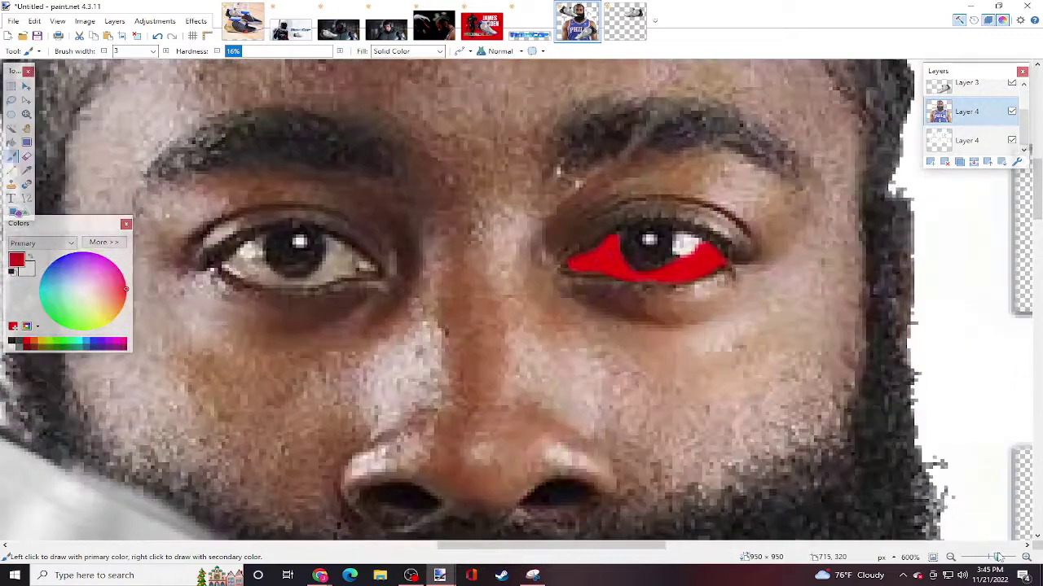
scroll(805, 418, up, 2)
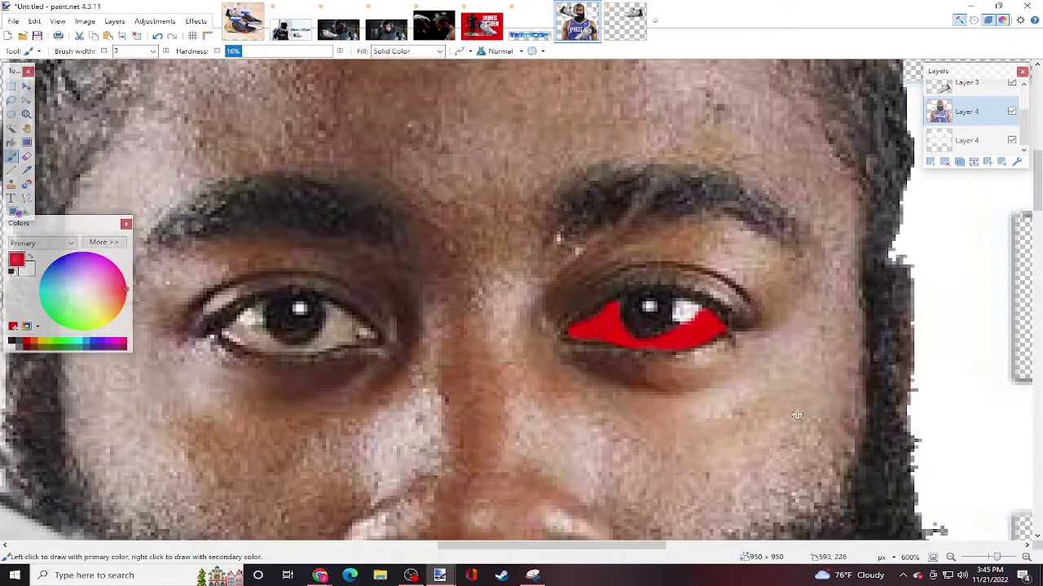
click(103, 242)
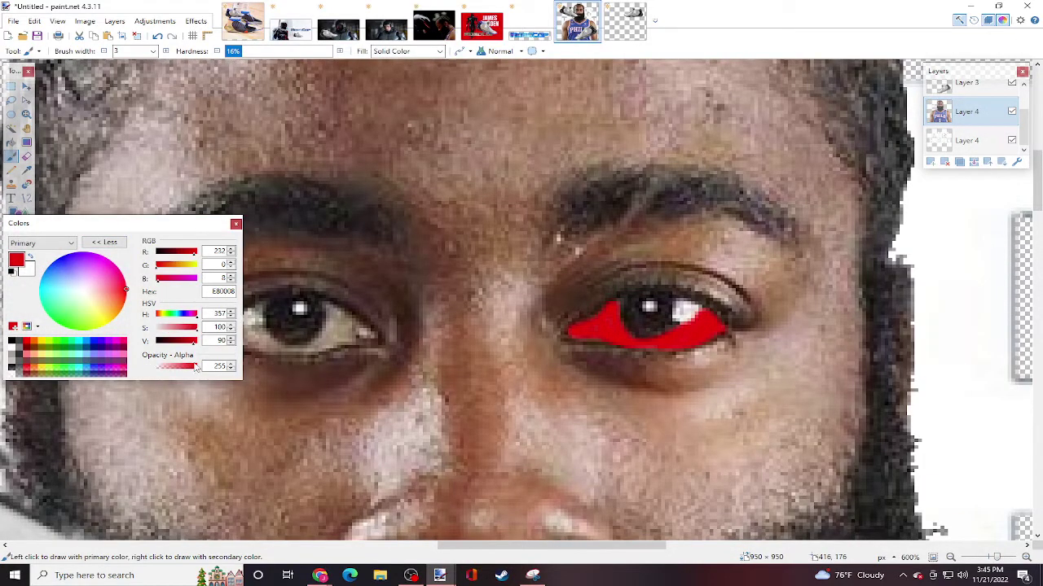
drag(197, 371, 173, 376)
drag(189, 332, 175, 332)
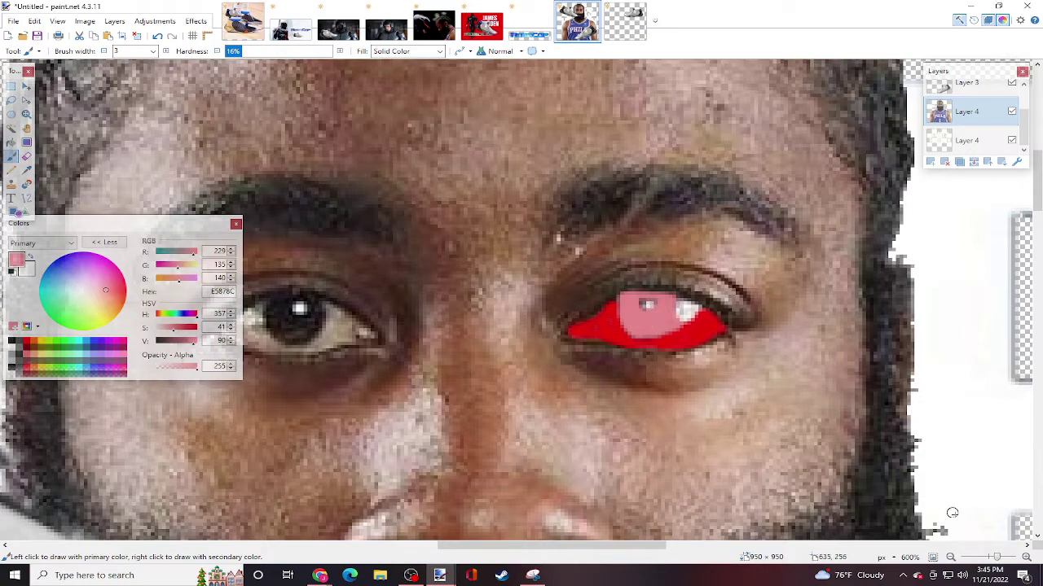
mouse_move(995, 557)
mouse_down()
mouse_move(979, 557)
mouse_move(997, 557)
mouse_up()
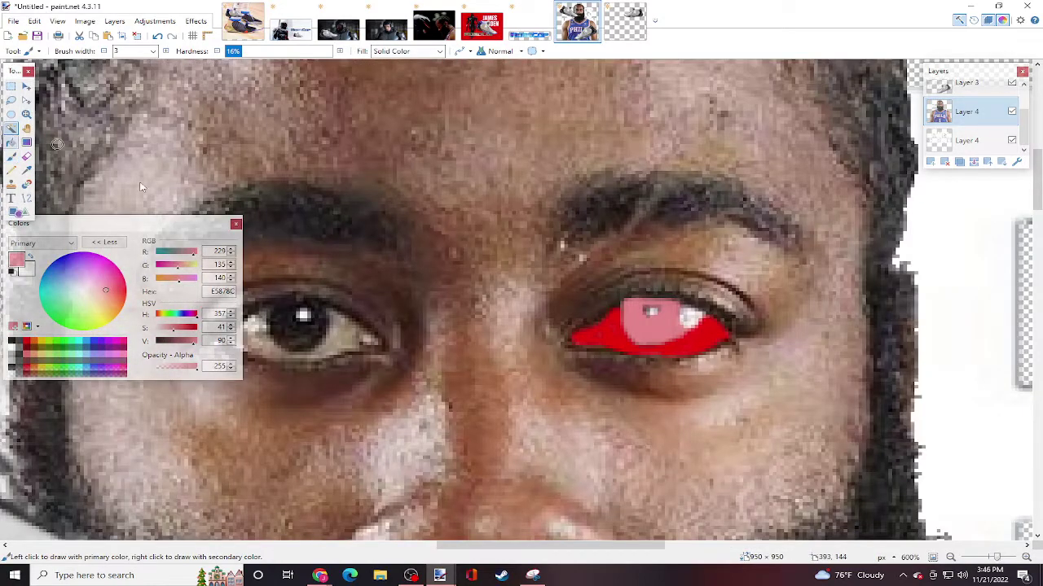
click(11, 128)
click(614, 335)
click(195, 21)
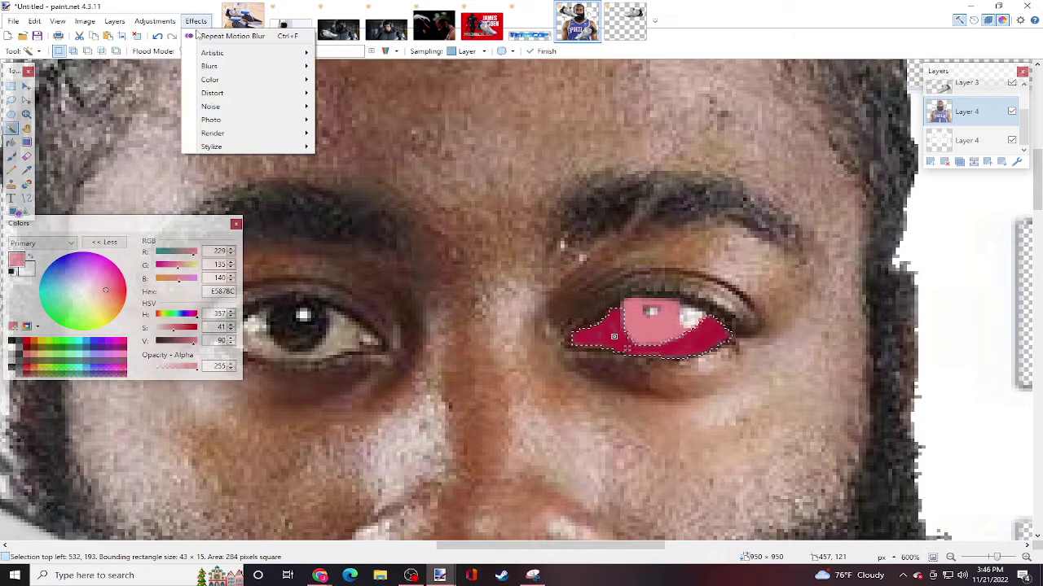
mouse_move(210, 66)
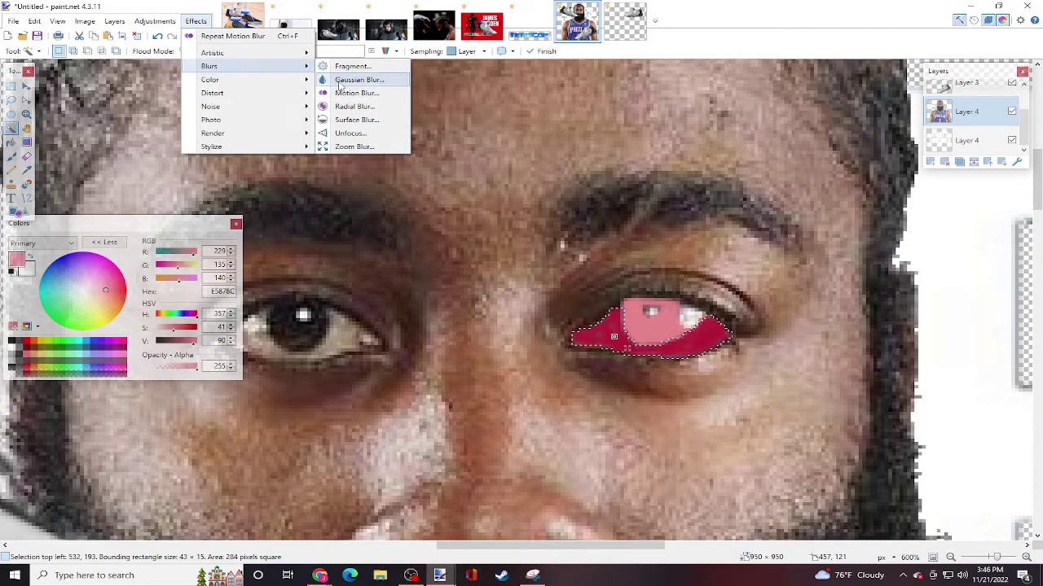
click(339, 79)
mouse_move(425, 282)
mouse_down()
mouse_move(456, 283)
mouse_move(425, 283)
mouse_up()
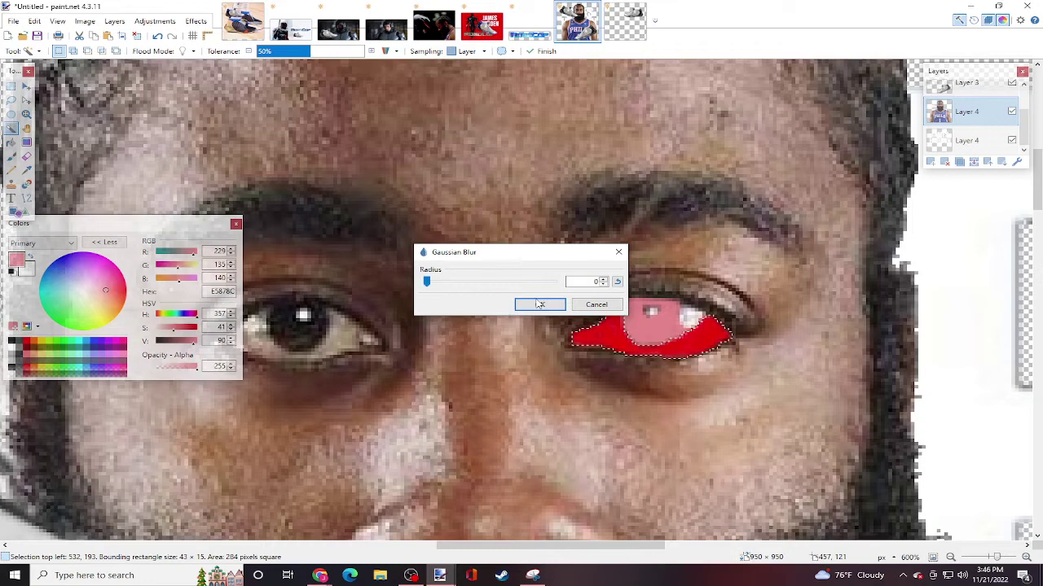
click(598, 304)
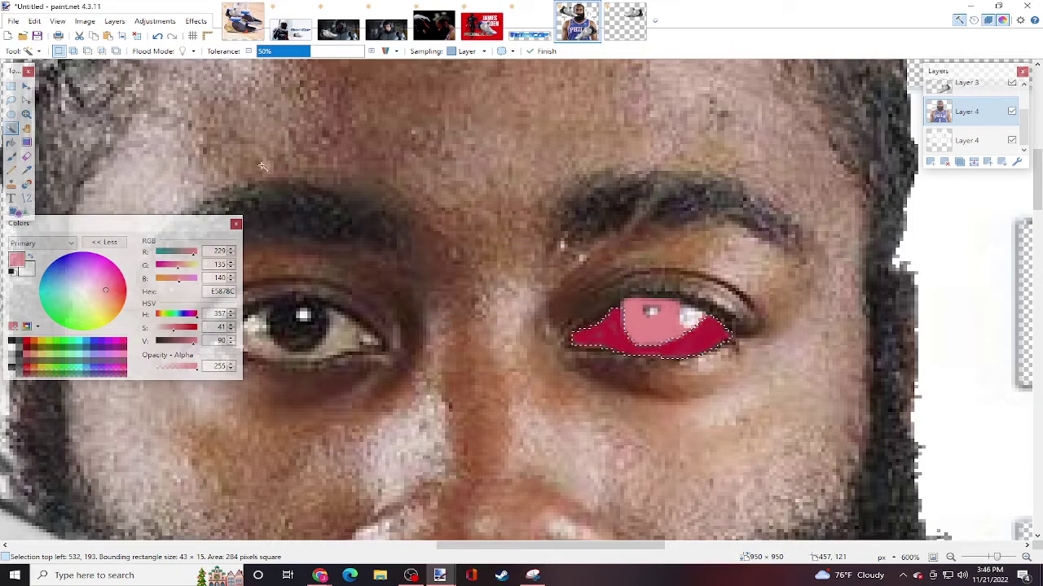
- Add a new layer above the portrait layer for painting and clear the selection around the eye
click(12, 156)
click(929, 161)
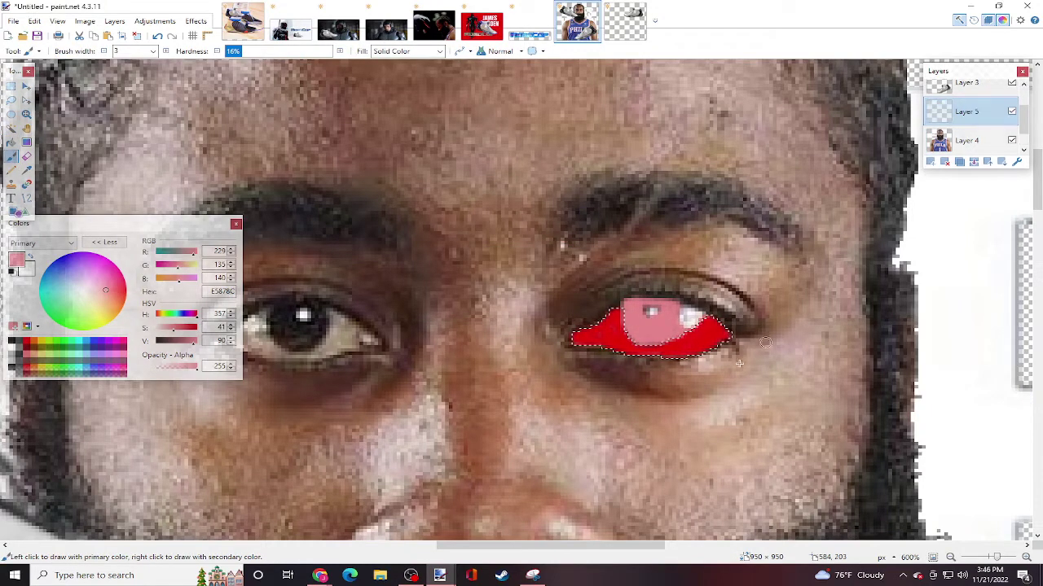
key(ctrl+d)
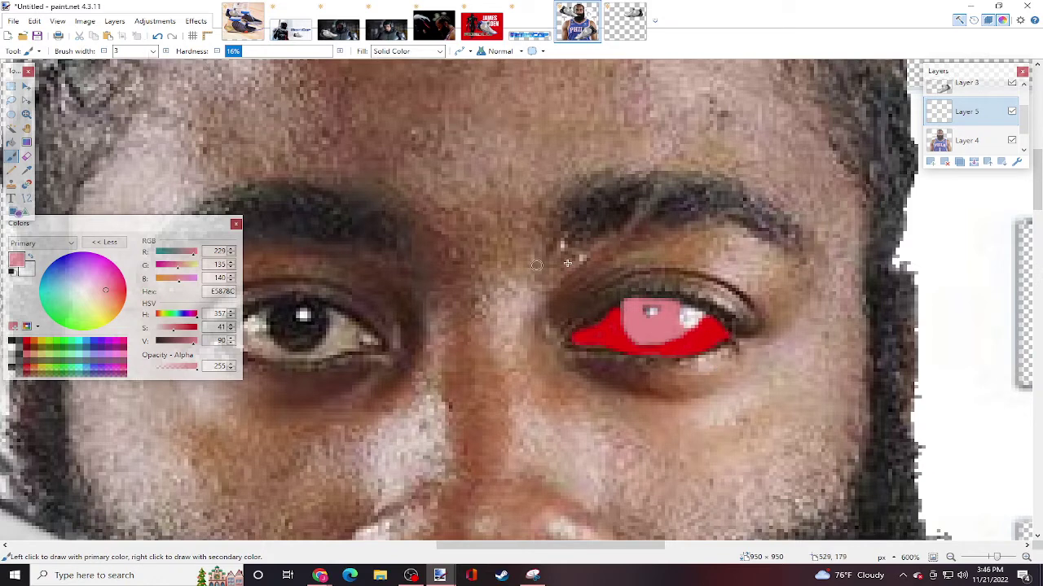
- Paint a thick pure red (FF0000) ring around the reddened eye on the new layer with a brush of width 9
click(154, 51)
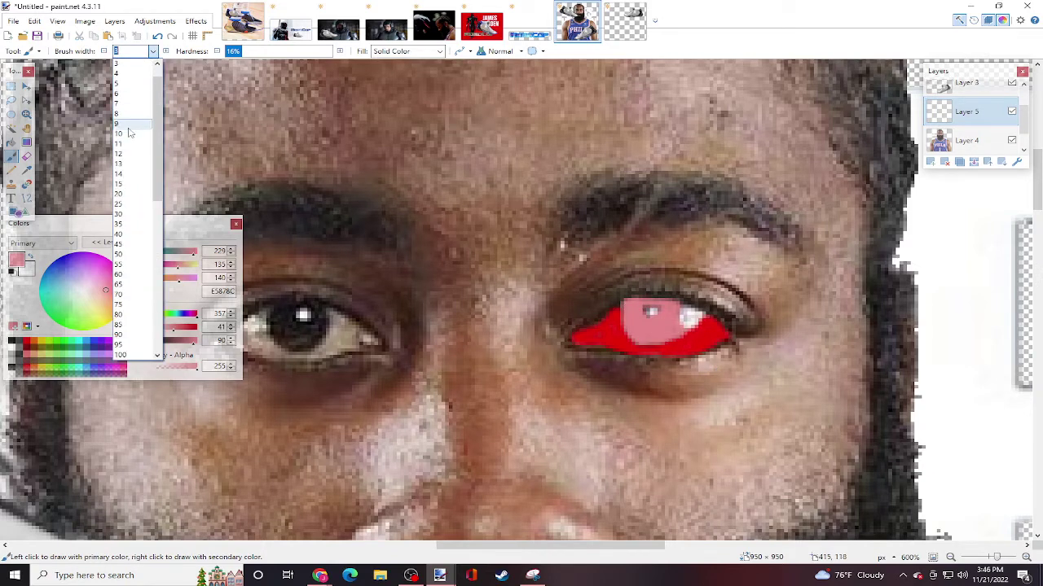
click(131, 129)
mouse_move(560, 345)
mouse_down()
mouse_move(559, 328)
mouse_move(595, 299)
mouse_up()
click(158, 36)
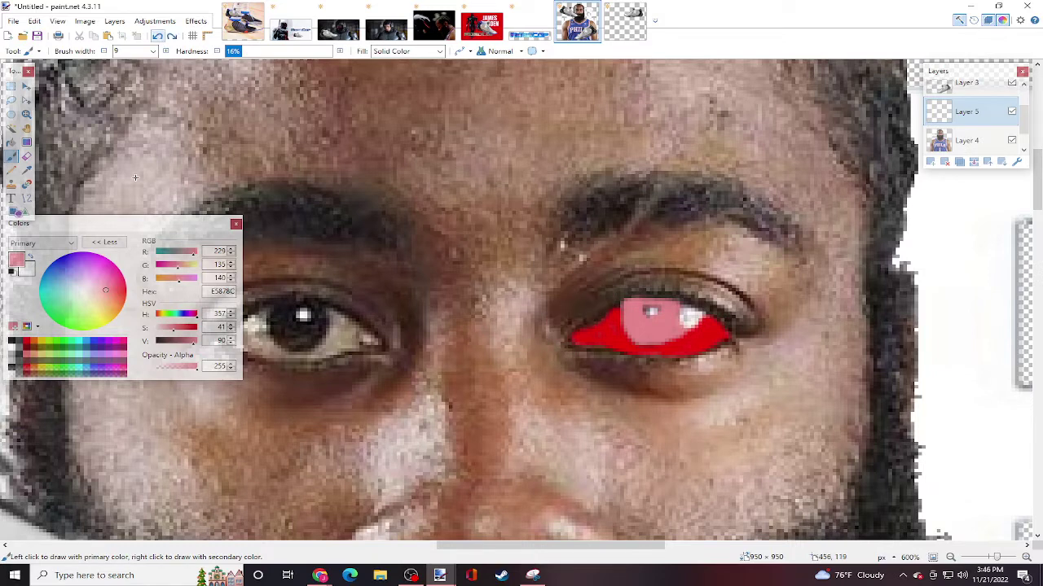
click(40, 343)
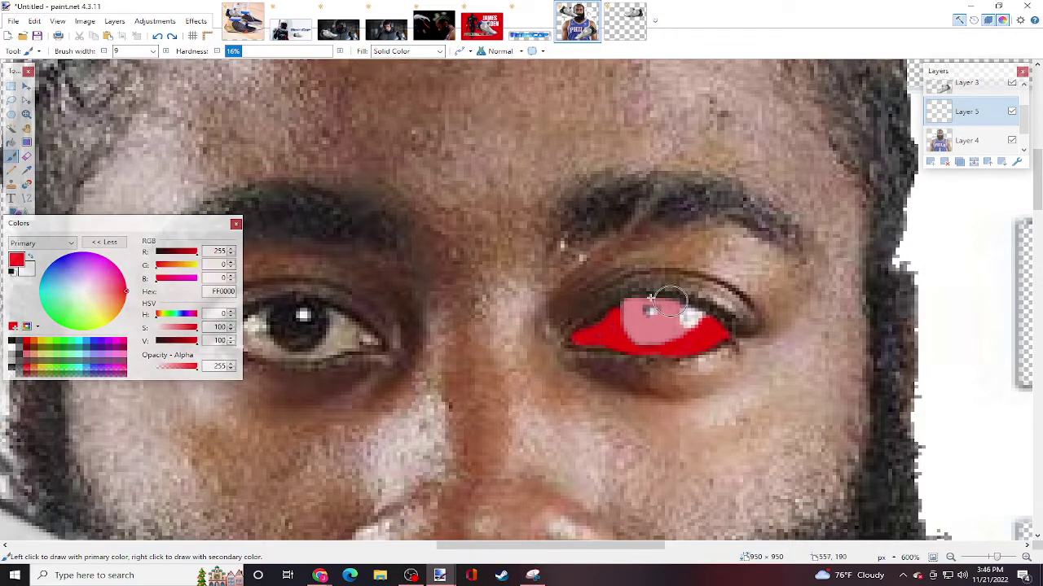
mouse_move(570, 334)
mouse_down()
mouse_move(551, 326)
mouse_move(635, 285)
mouse_move(717, 295)
mouse_move(744, 328)
mouse_move(704, 362)
mouse_move(615, 366)
mouse_move(542, 334)
mouse_up()
- Apply a Gaussian Blur with radius 36 to the red ring layer to make the eye glow
click(196, 21)
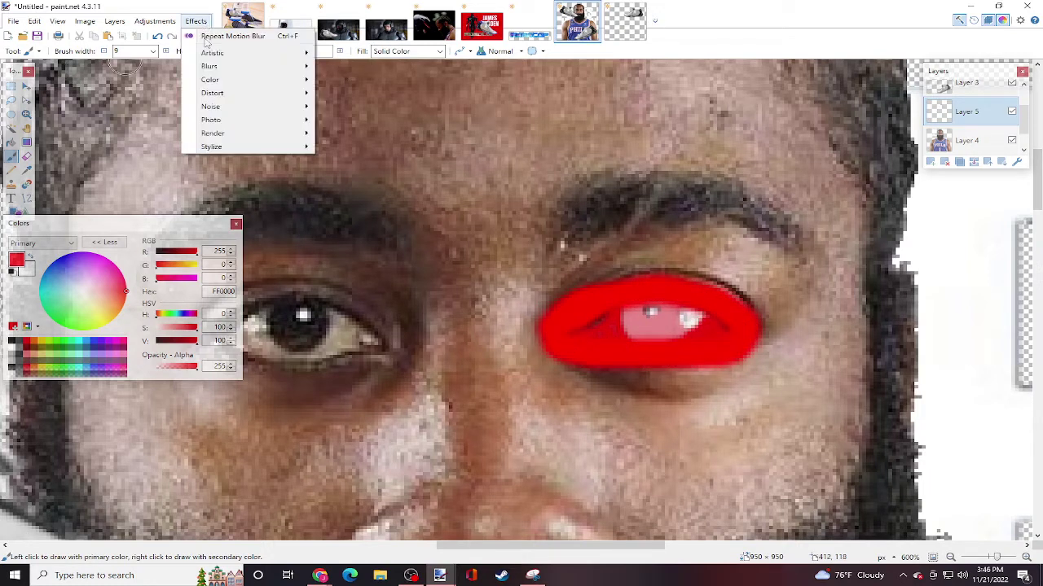
mouse_move(244, 66)
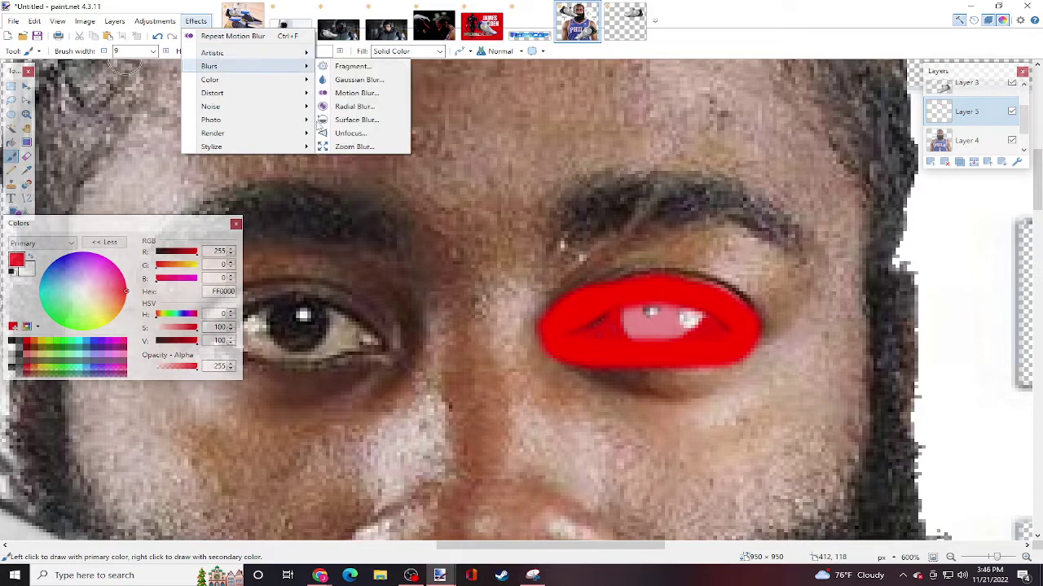
click(358, 79)
drag(538, 242, 518, 172)
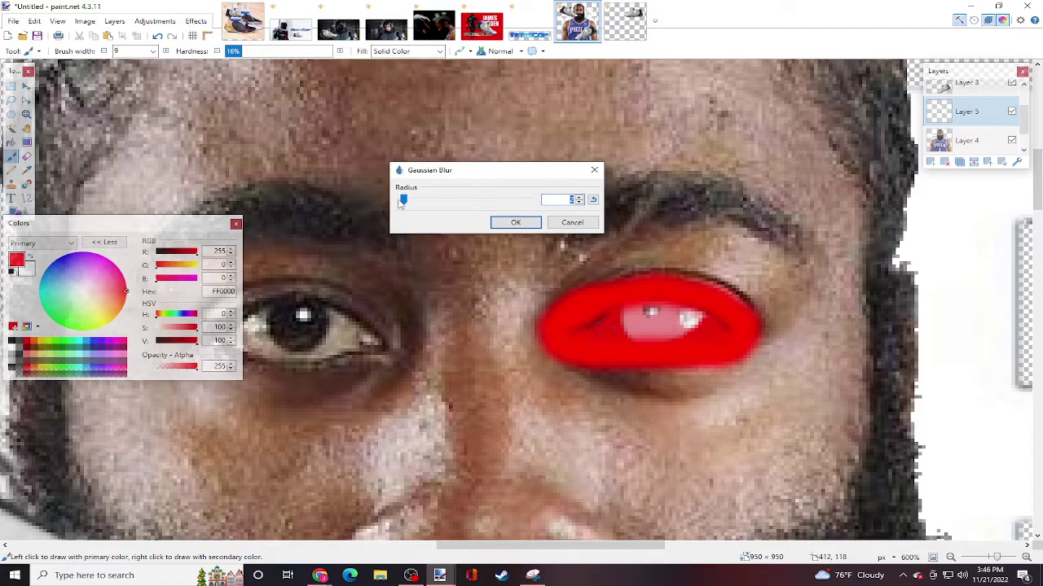
drag(403, 200, 427, 216)
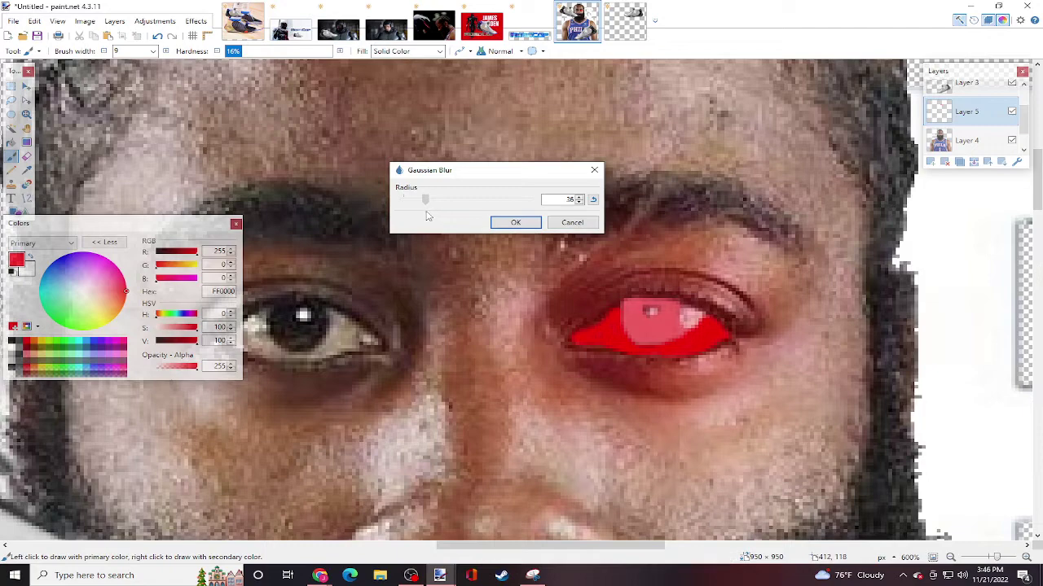
click(520, 224)
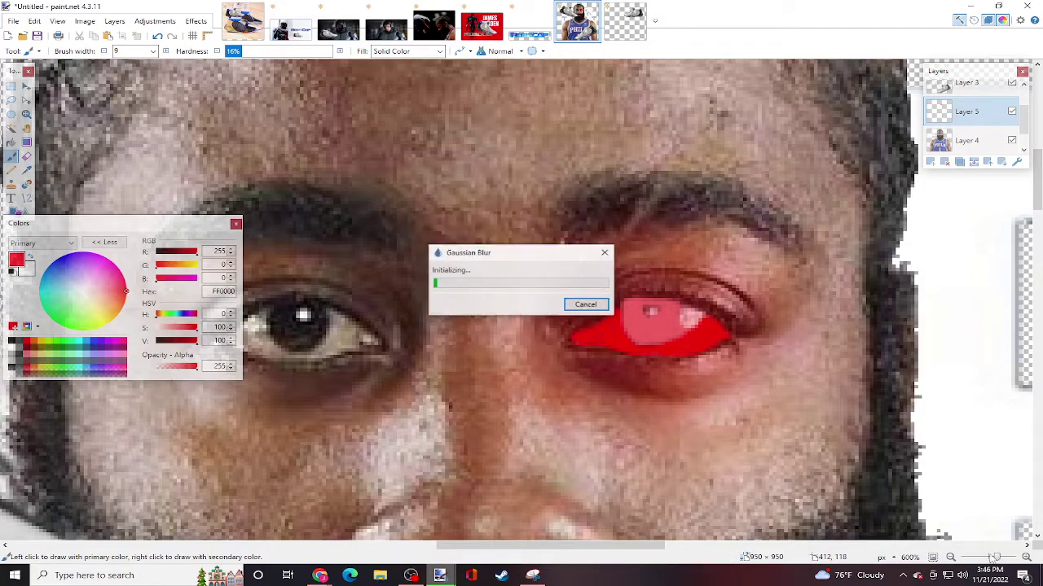
- Add a new layer beneath all the others and fill it with black as the background
drag(1003, 560, 992, 560)
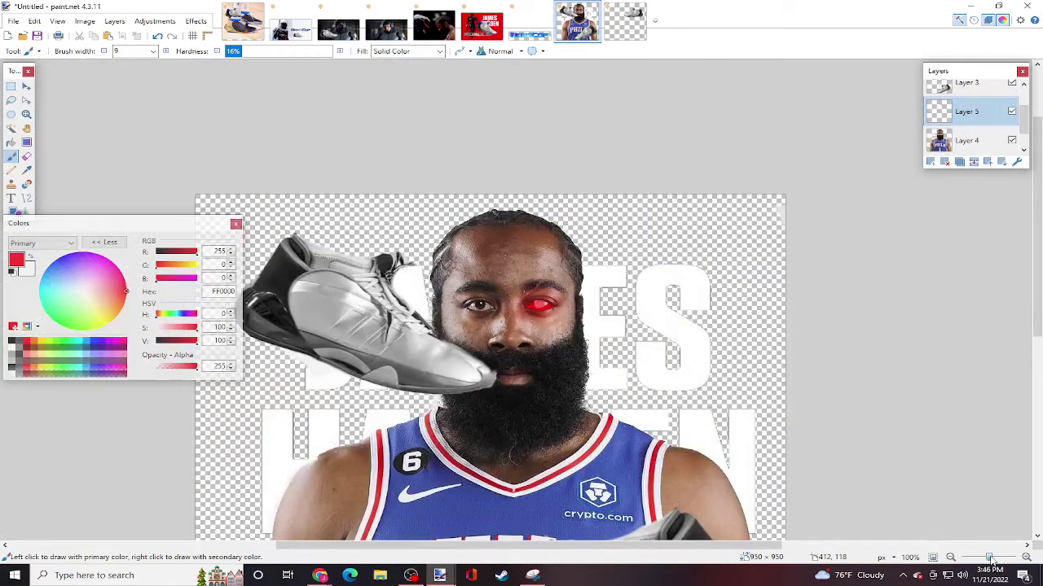
scroll(894, 411, down, 2)
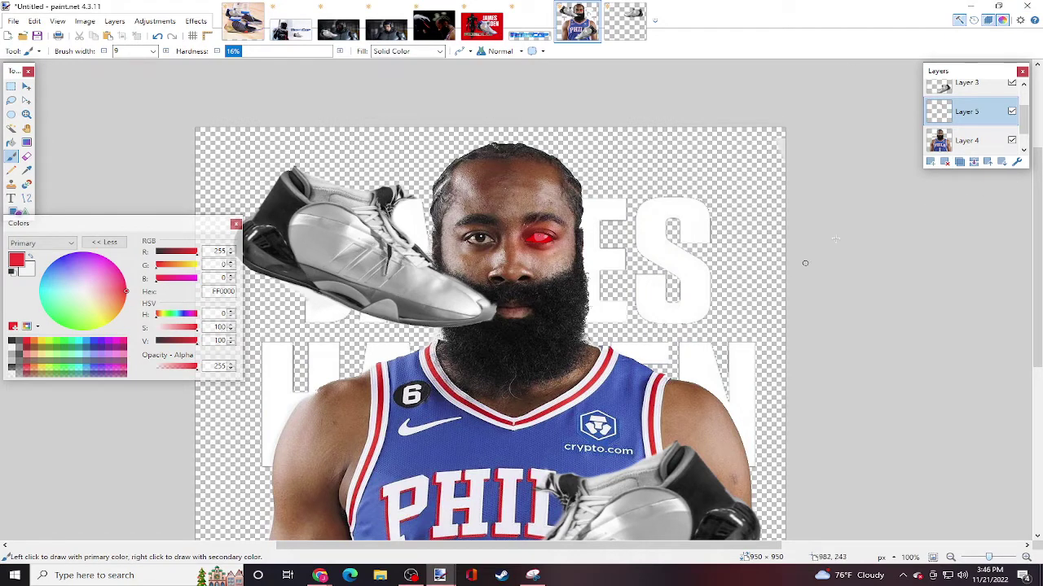
click(930, 161)
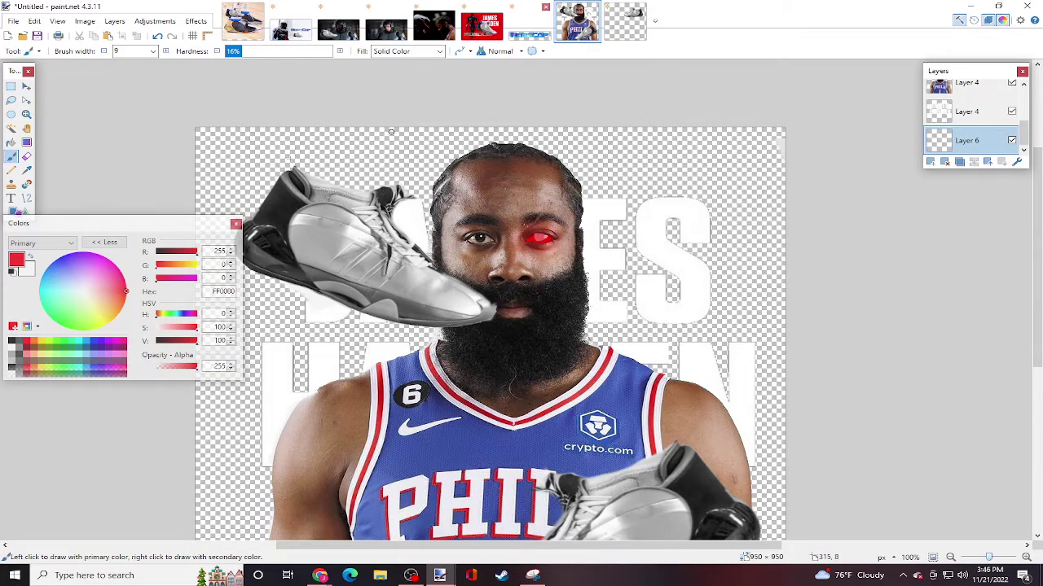
click(12, 272)
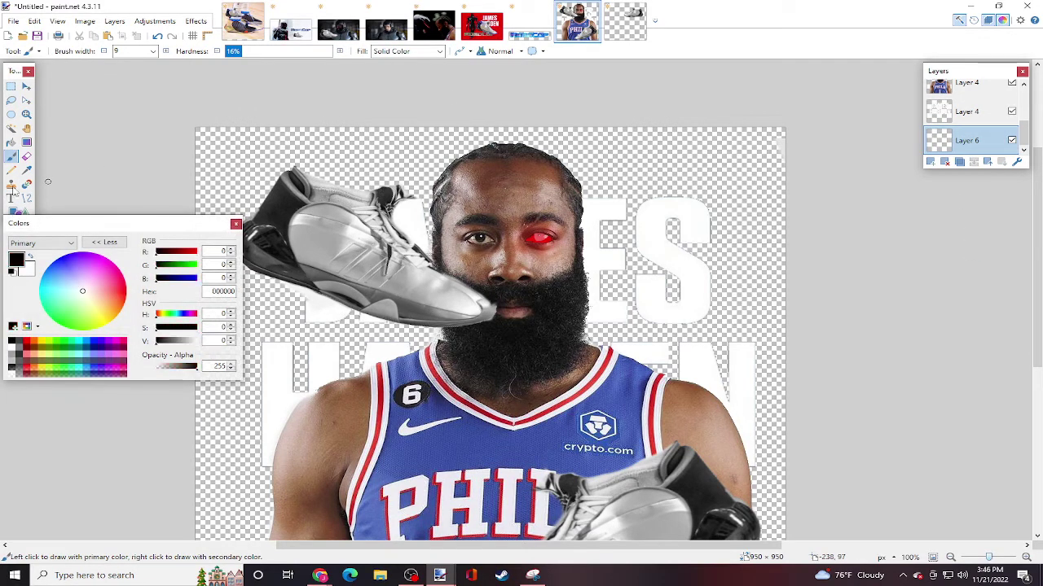
click(11, 142)
click(338, 234)
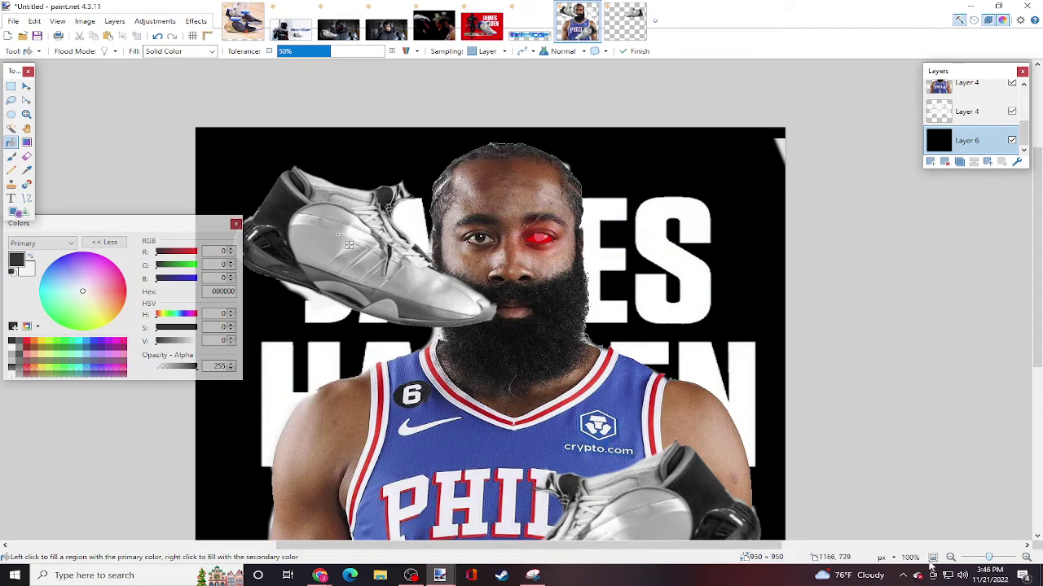
- Erase the stray white patch in the portrait layer's upper-right corner with an eraser of width 50 and hardness 87%
drag(989, 558, 987, 558)
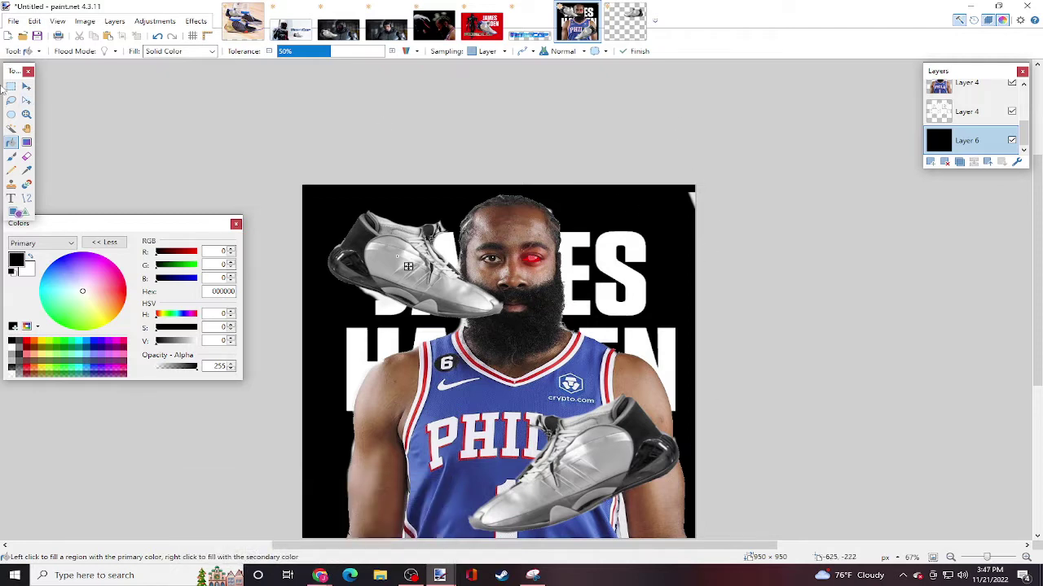
click(26, 156)
click(966, 111)
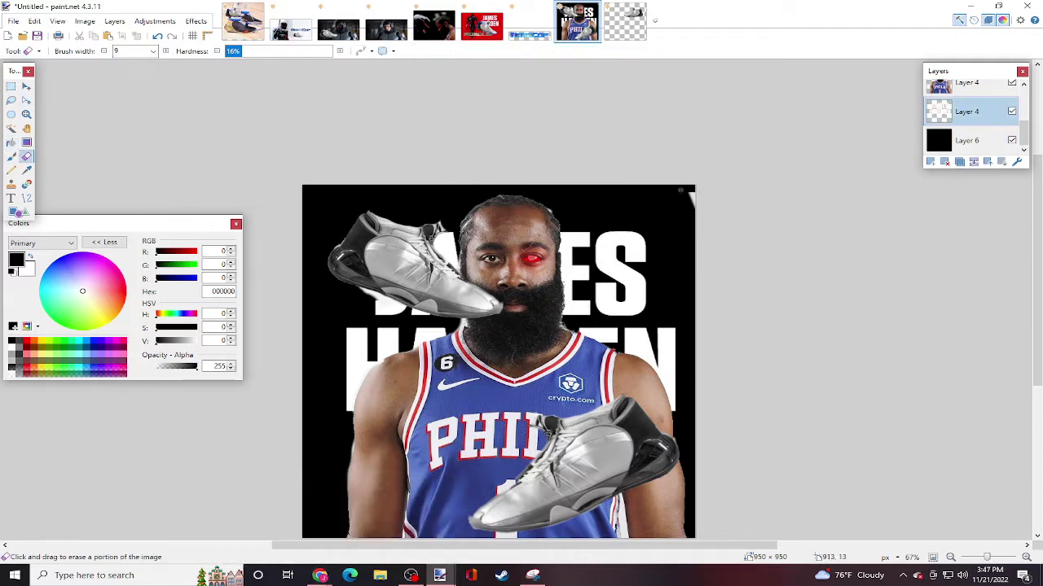
click(152, 50)
click(130, 194)
click(316, 50)
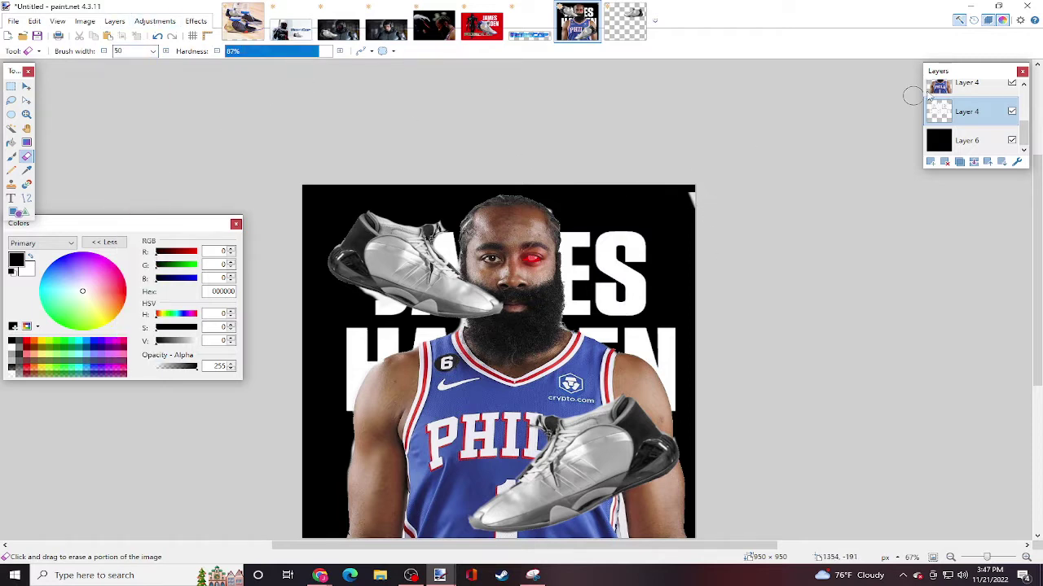
click(932, 91)
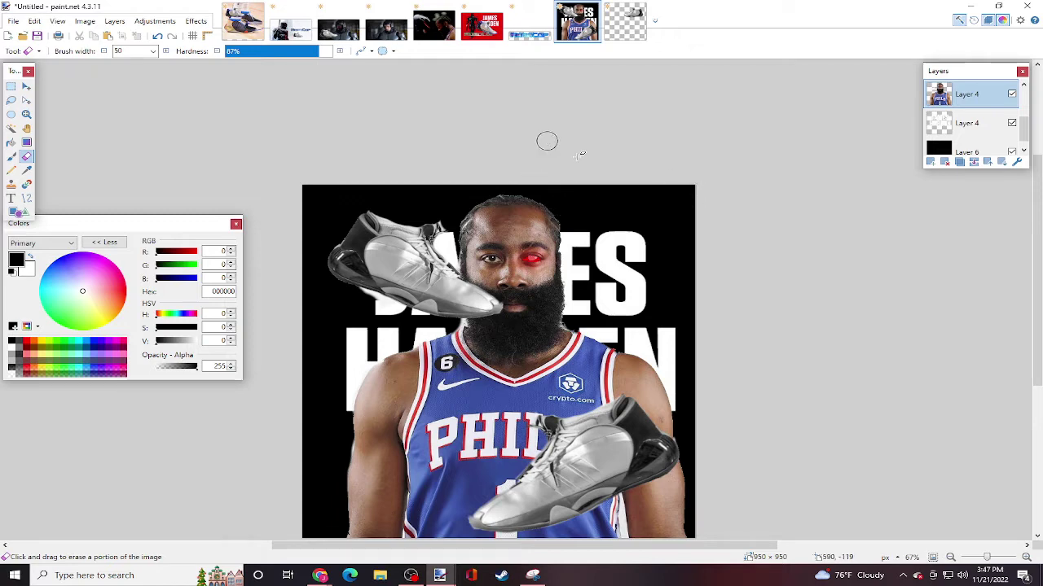
- Erase the toe of the upper shoe on Layer 1 where it overlaps the beard
scroll(690, 205, down, 1)
scroll(689, 204, up, 1)
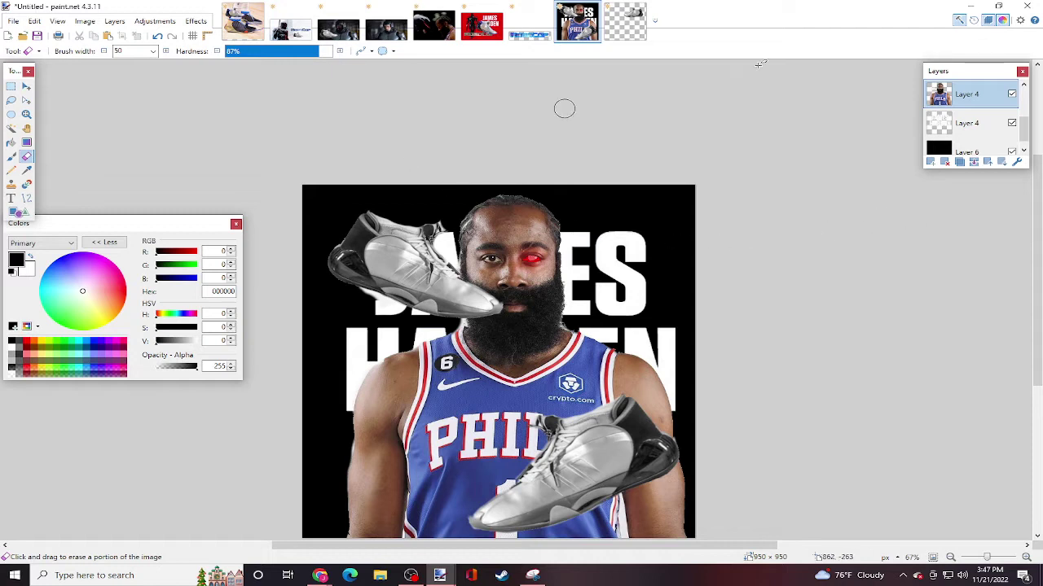
drag(1024, 144, 1028, 101)
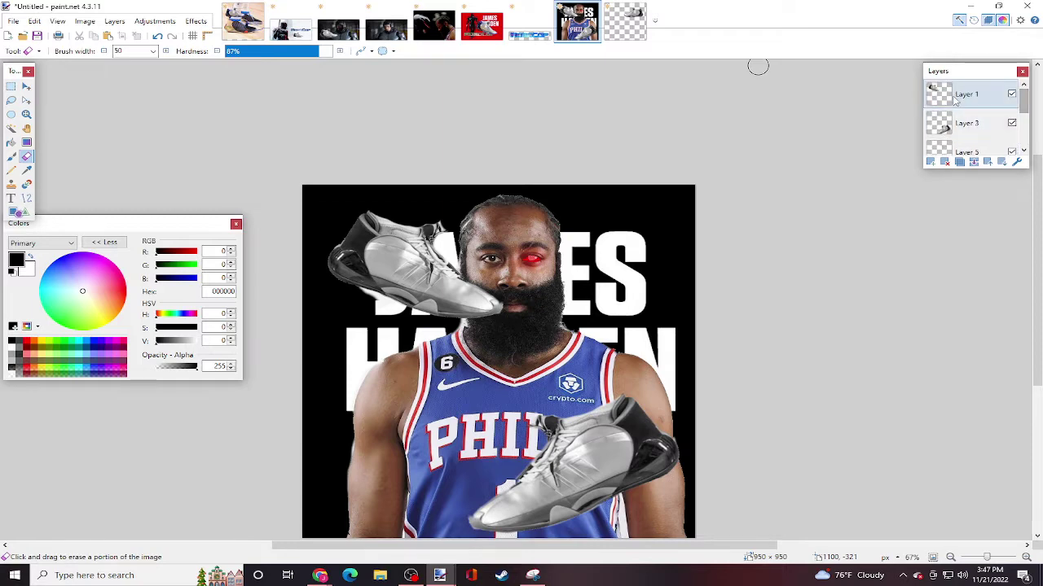
click(966, 94)
drag(987, 559, 992, 559)
drag(613, 547, 533, 547)
mouse_move(584, 366)
mouse_down()
mouse_move(581, 418)
mouse_move(575, 210)
mouse_move(716, 411)
mouse_move(670, 276)
mouse_move(563, 201)
mouse_move(514, 180)
mouse_move(505, 274)
mouse_move(537, 416)
mouse_move(508, 290)
mouse_up()
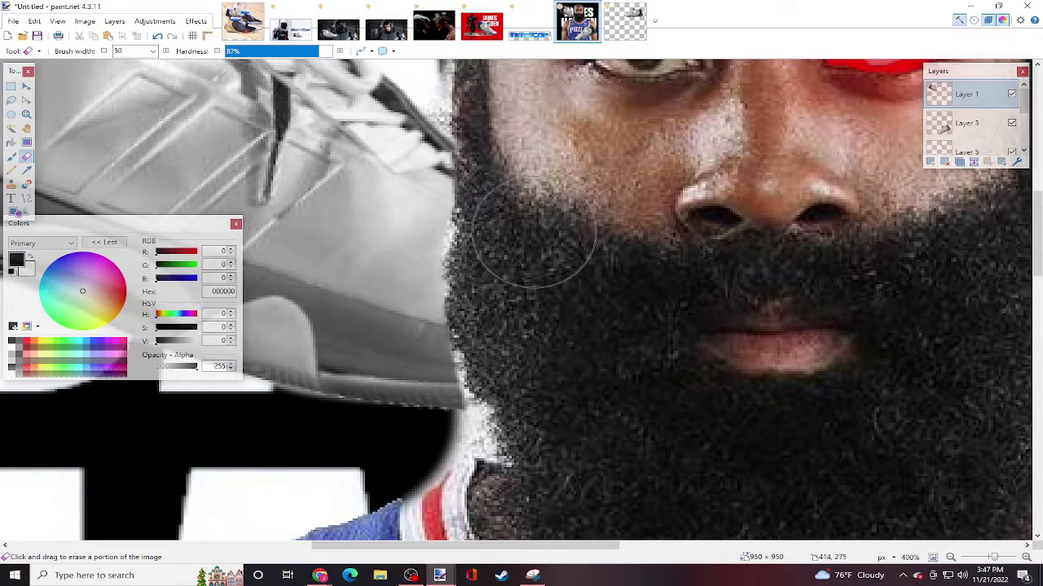
drag(995, 557, 987, 558)
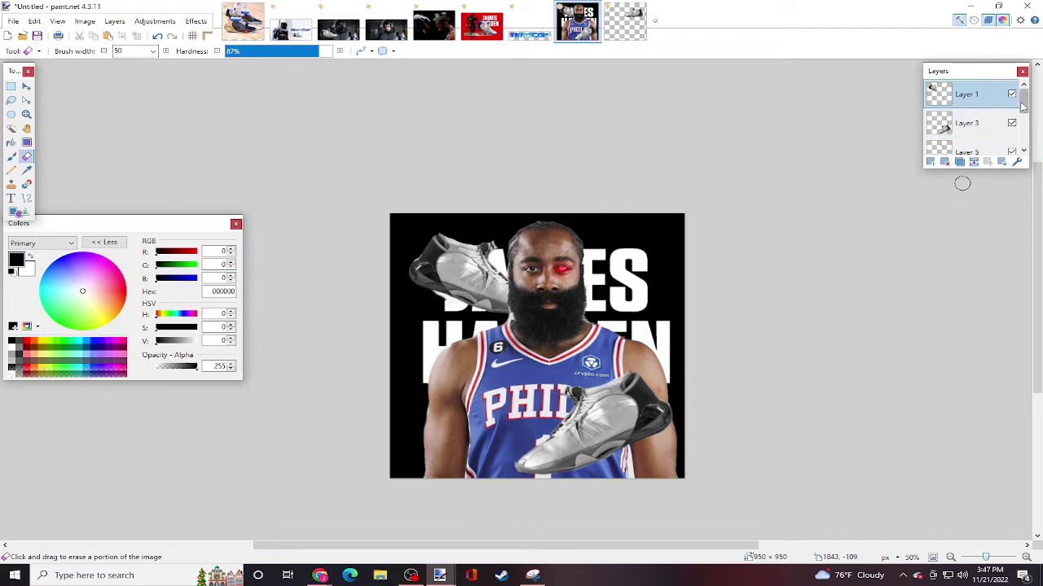
- Set the primary colour to red (FF0000) and copy the entire white name-text layer into a new layer
scroll(953, 120, down, 3)
click(953, 120)
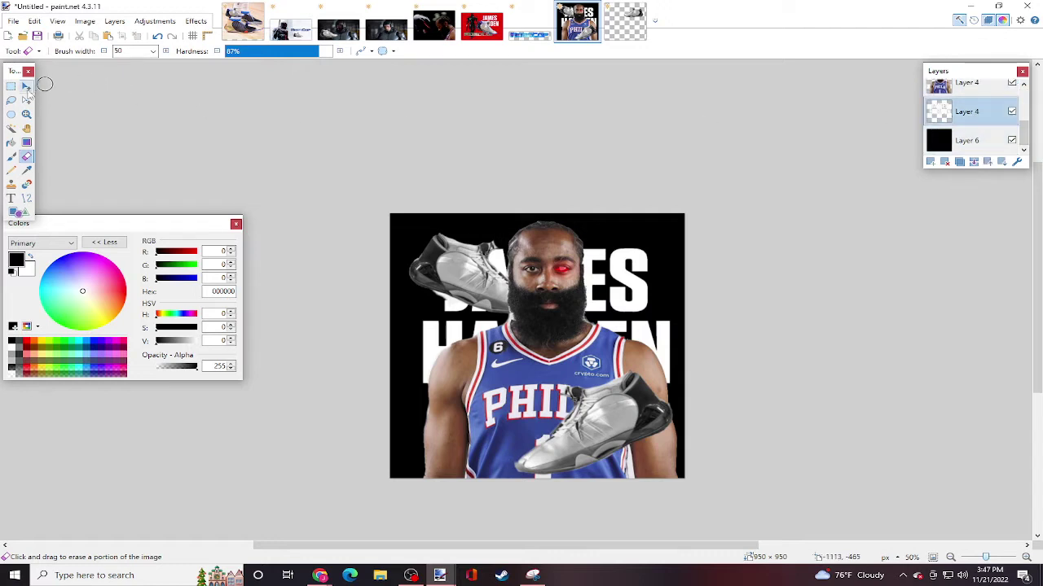
click(26, 86)
key(ctrl+a)
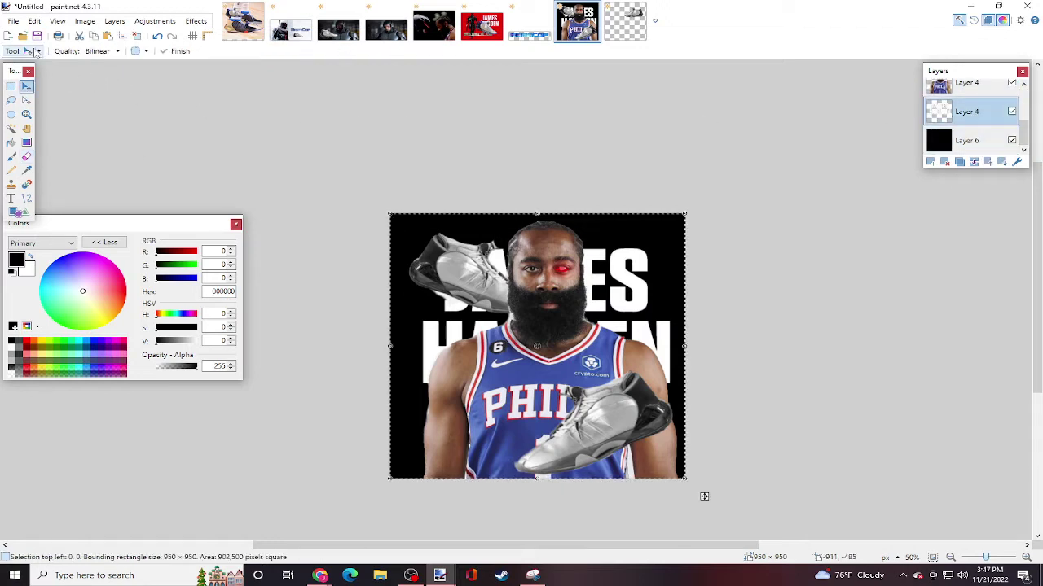
click(26, 341)
click(34, 21)
click(49, 77)
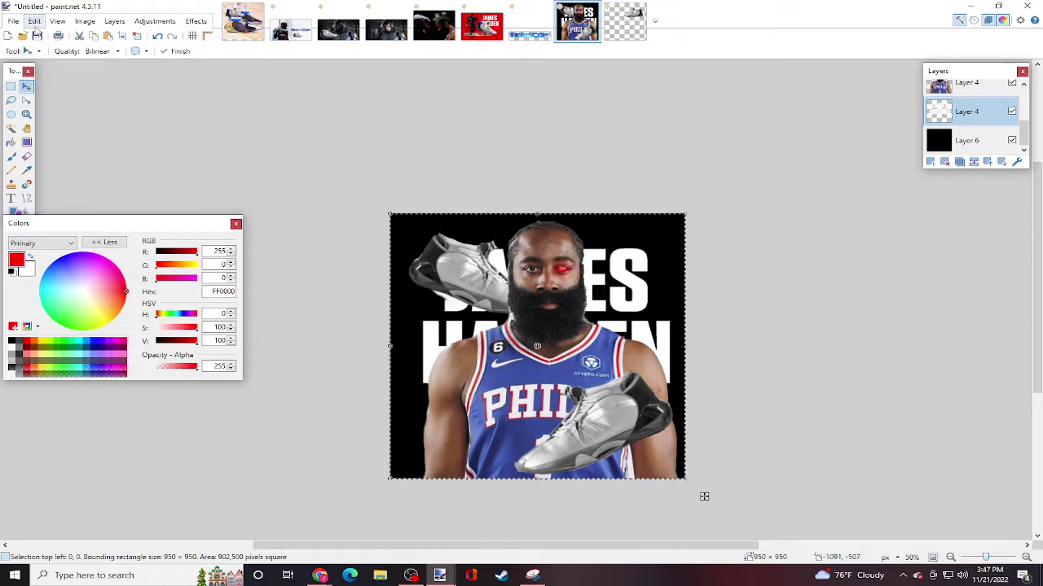
click(34, 21)
click(81, 117)
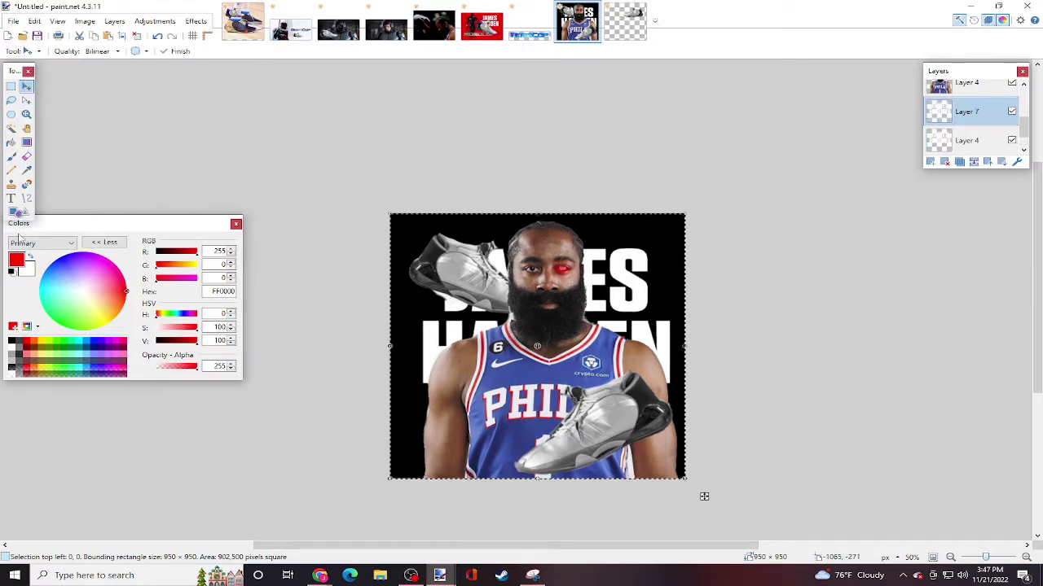
- Turn the copied letters into a red-filled, Gaussian-blurred glow placed beneath the white text layer
click(12, 141)
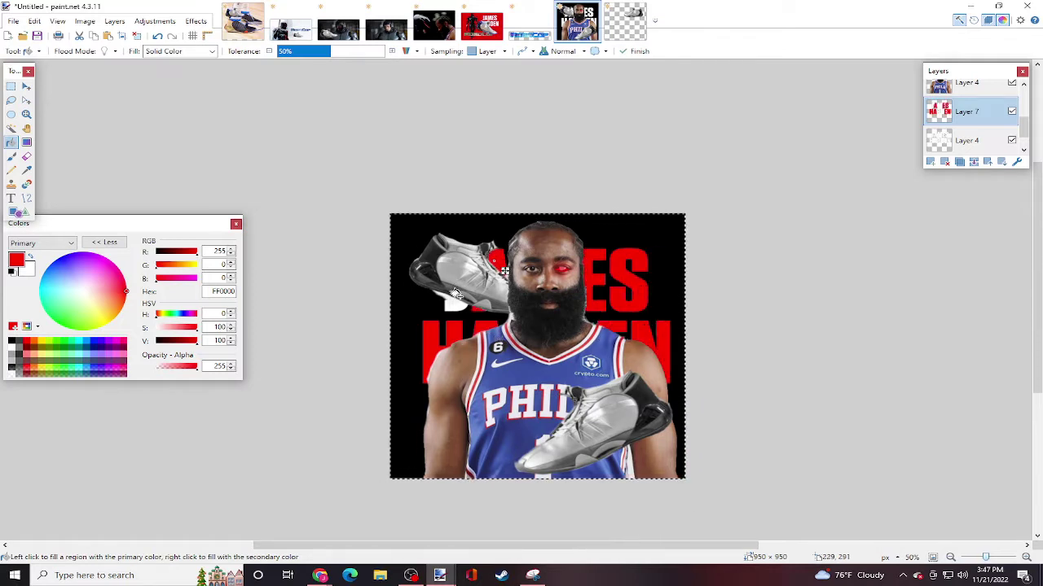
click(195, 22)
click(244, 33)
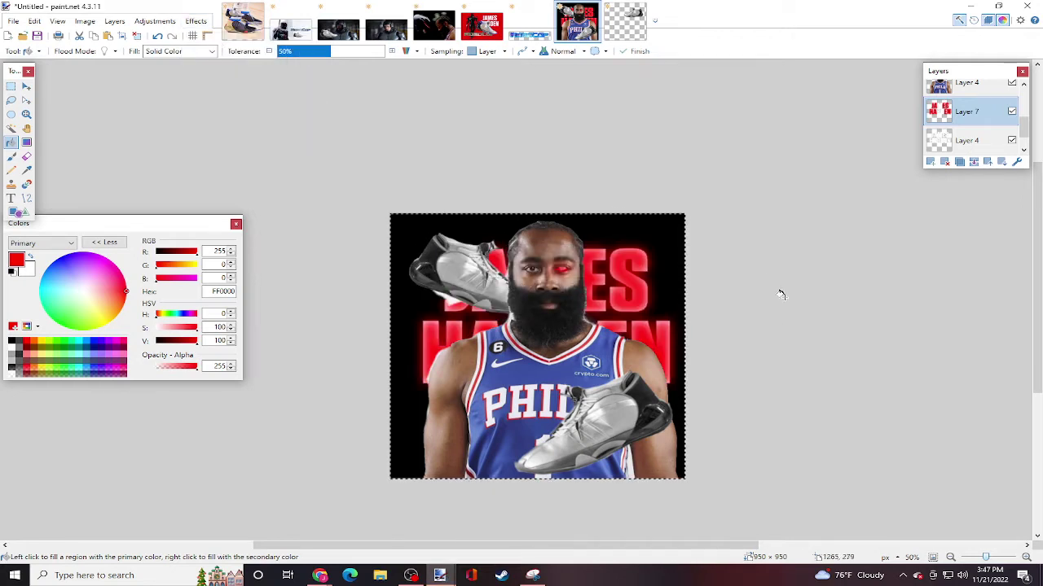
drag(981, 117, 988, 143)
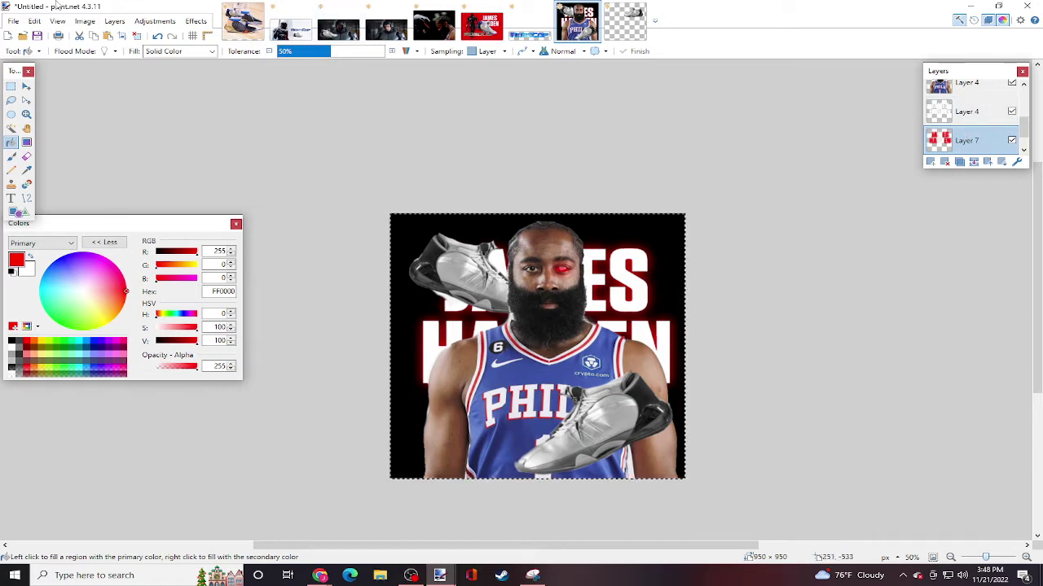
- Reduce the white name-text layer's opacity to 141 in its layer properties
click(958, 118)
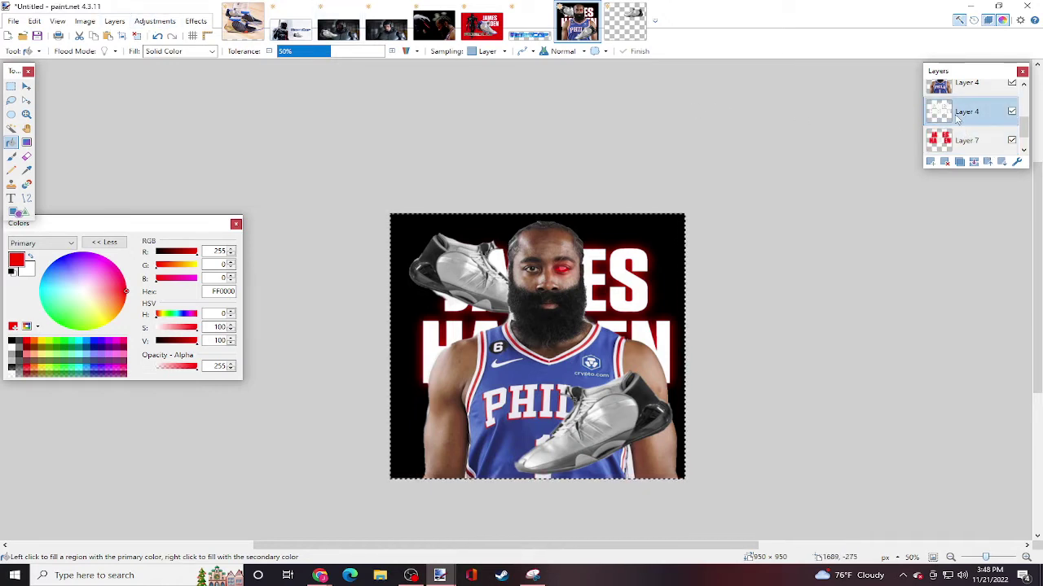
click(155, 21)
click(183, 90)
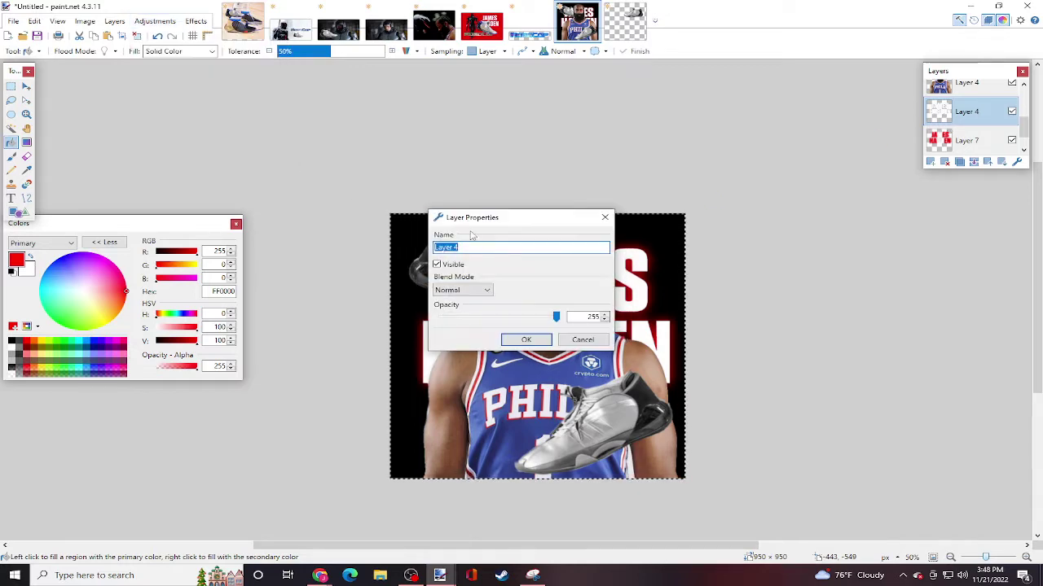
drag(473, 218, 785, 225)
drag(869, 321, 825, 325)
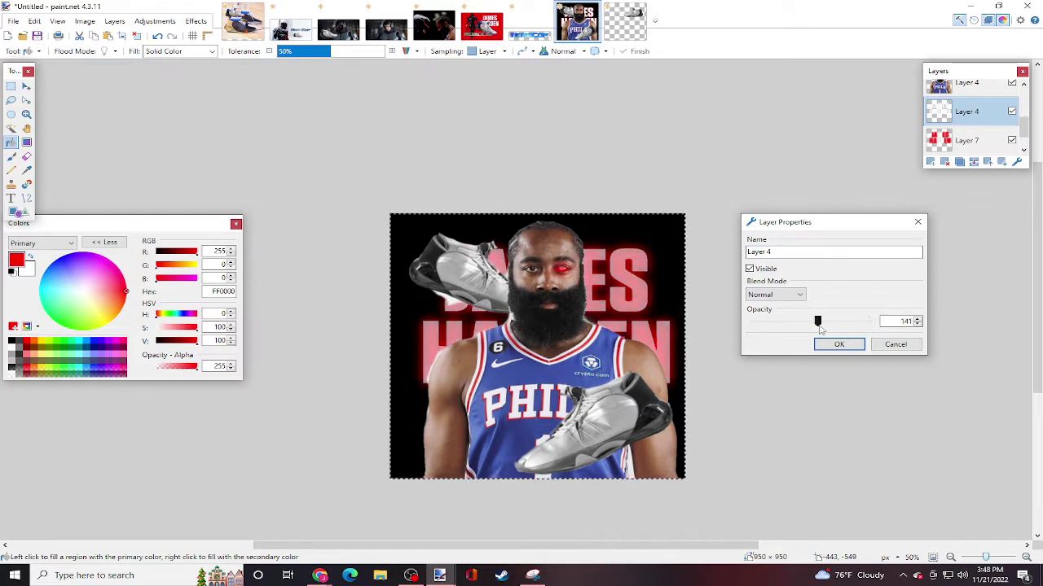
click(838, 344)
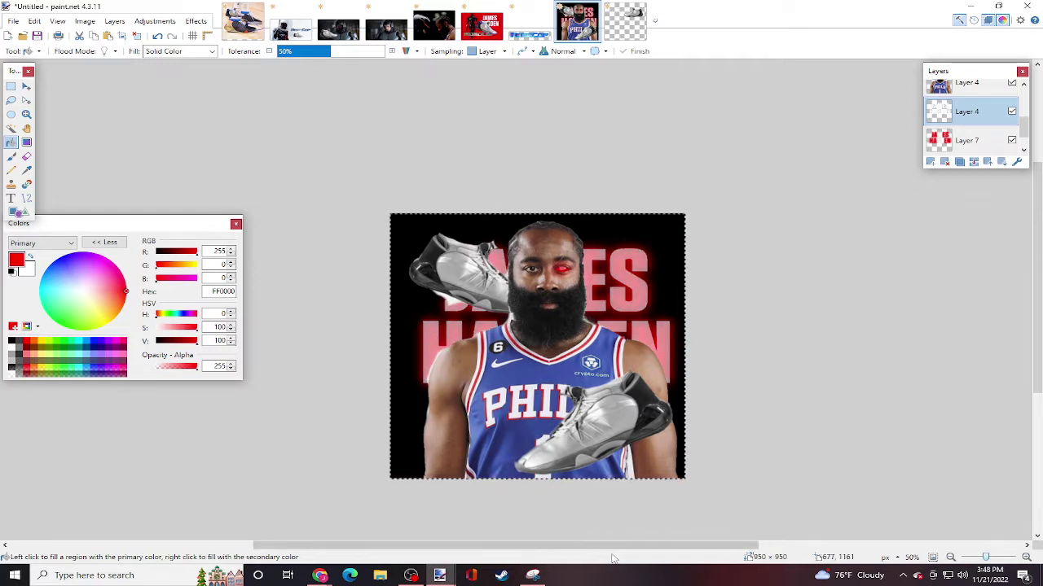
- Select the empty area around the upper shoe on Layer 1 with the Magic Wand
drag(505, 545, 468, 545)
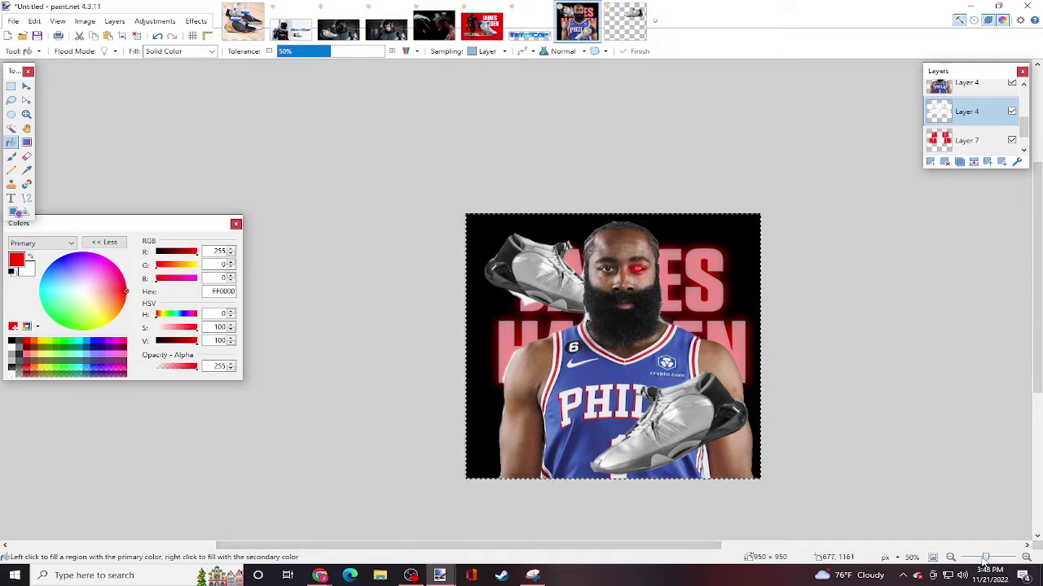
scroll(668, 373, up, 6)
click(10, 128)
click(175, 128)
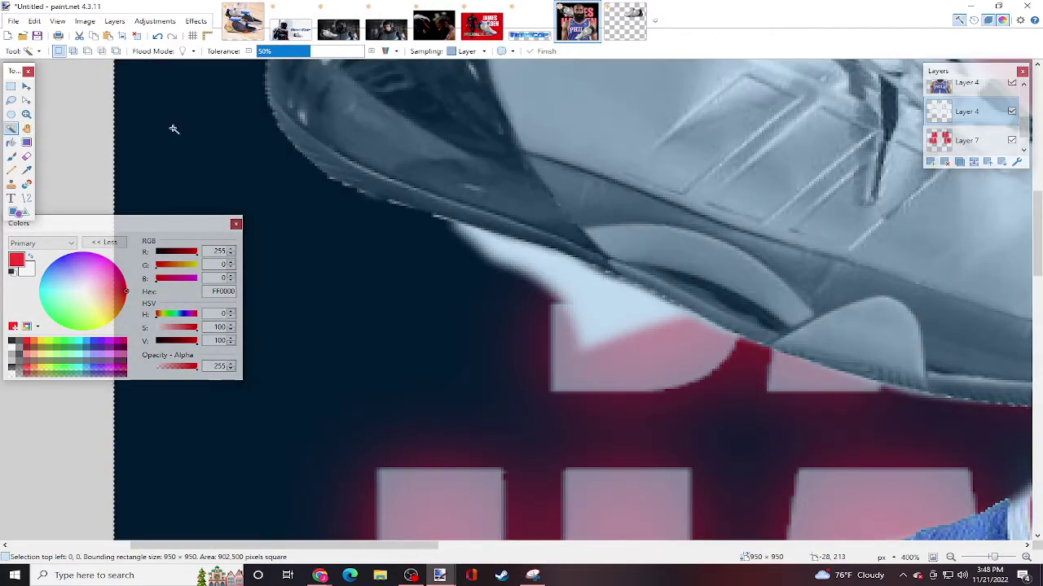
scroll(968, 114, down, 2)
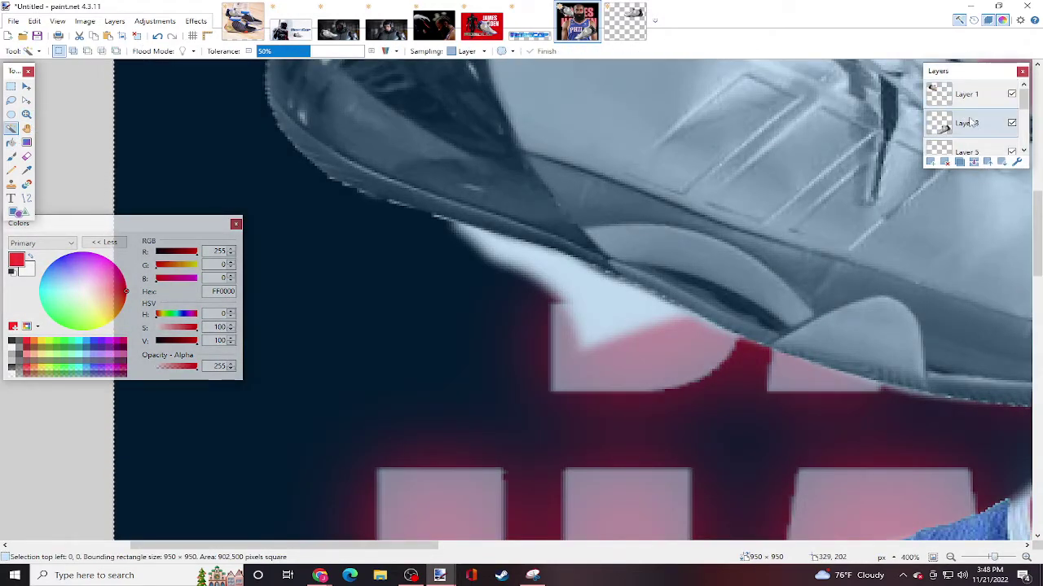
click(966, 94)
click(589, 305)
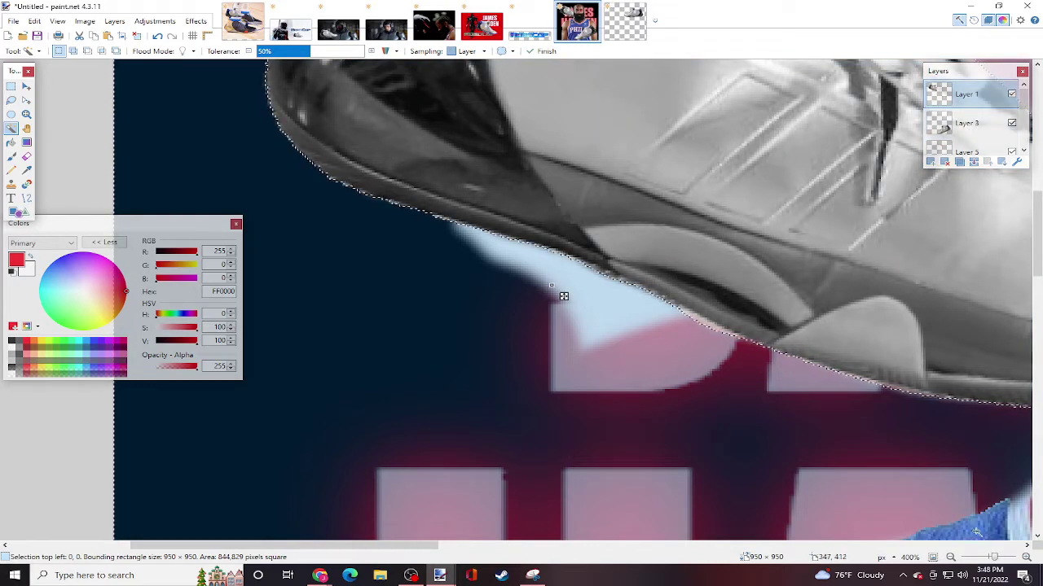
- Erase the white patch beneath the upper shoe on the portrait layer
drag(996, 557, 992, 559)
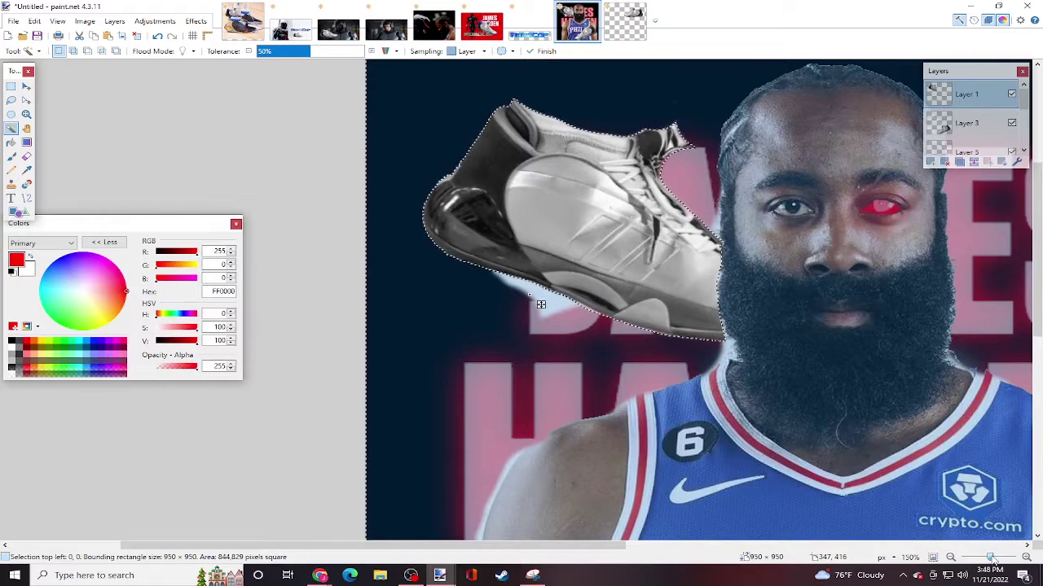
mouse_move(1024, 98)
mouse_down()
mouse_move(1027, 123)
mouse_move(1026, 104)
mouse_up()
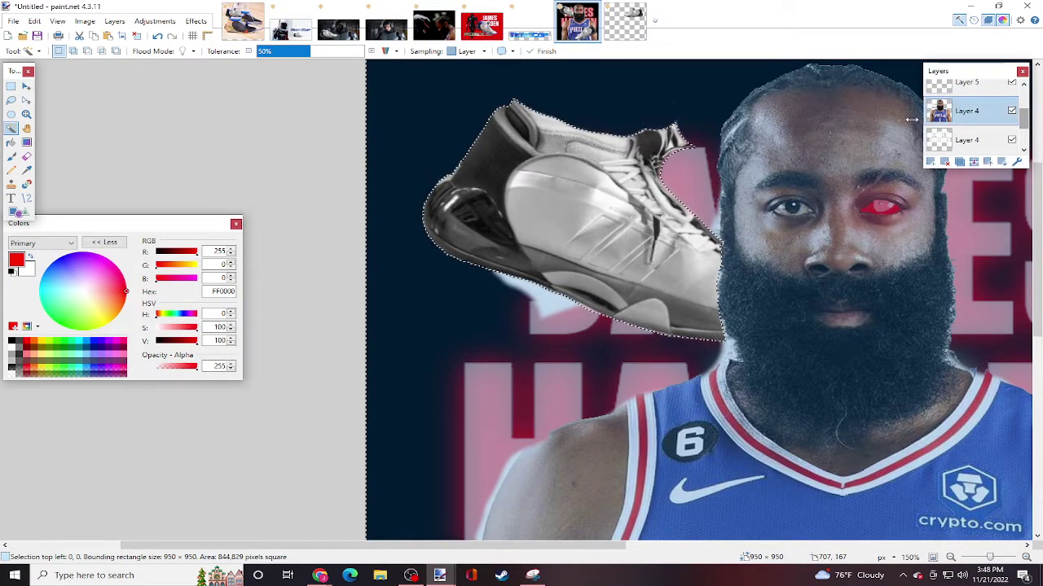
click(26, 158)
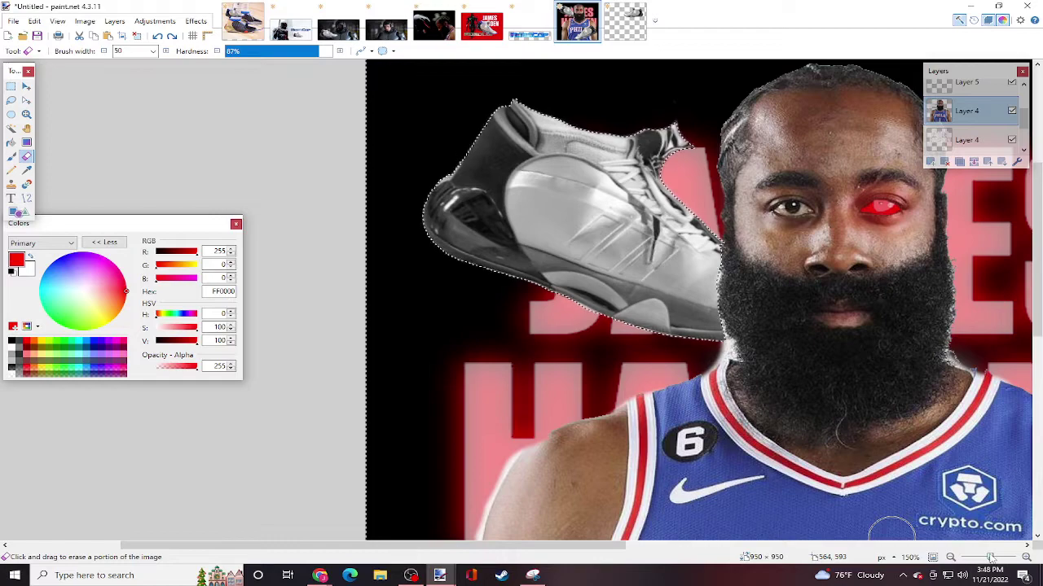
- Erase the white fringe along the portrait's left-hand shoulder and arm, and clear the selection
scroll(892, 530, down, 5)
scroll(586, 346, up, 5)
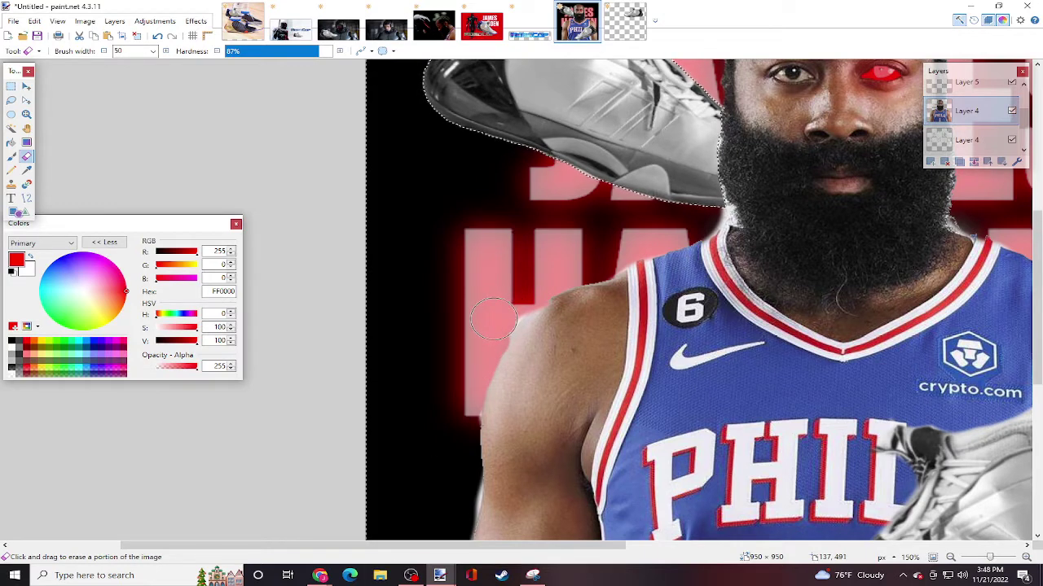
scroll(458, 349, down, 5)
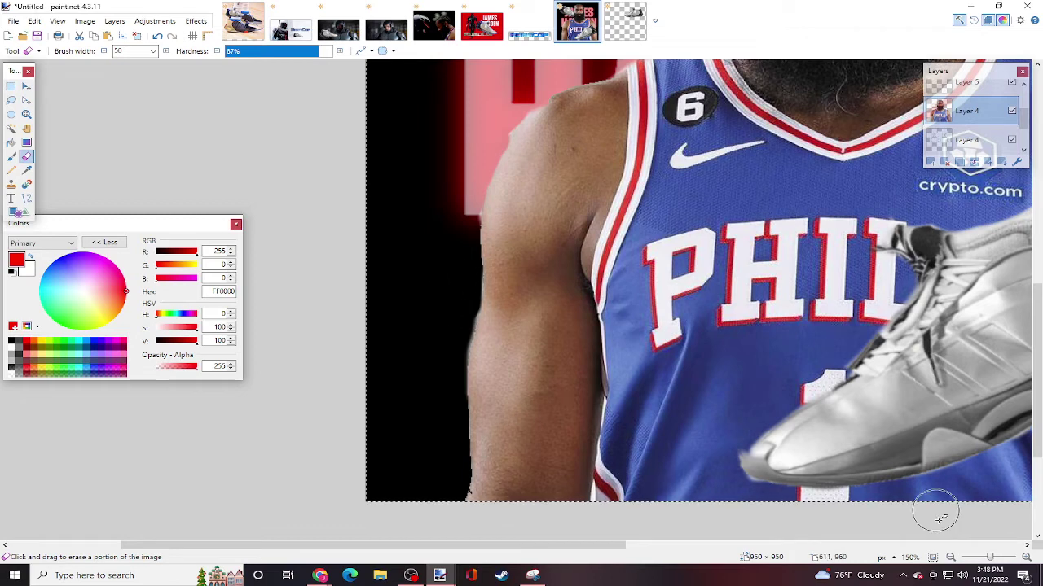
drag(992, 562, 985, 560)
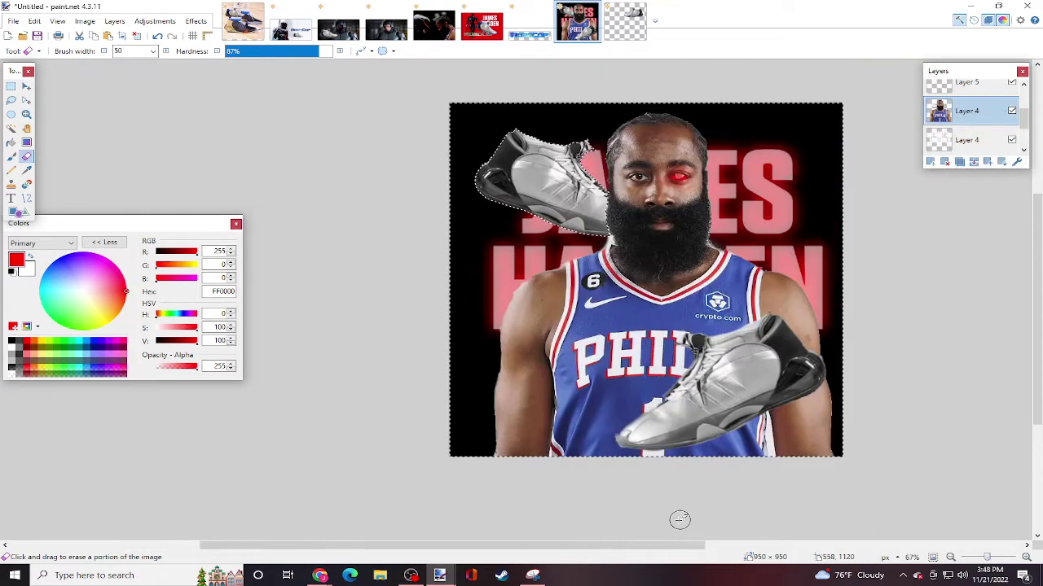
drag(666, 548, 703, 550)
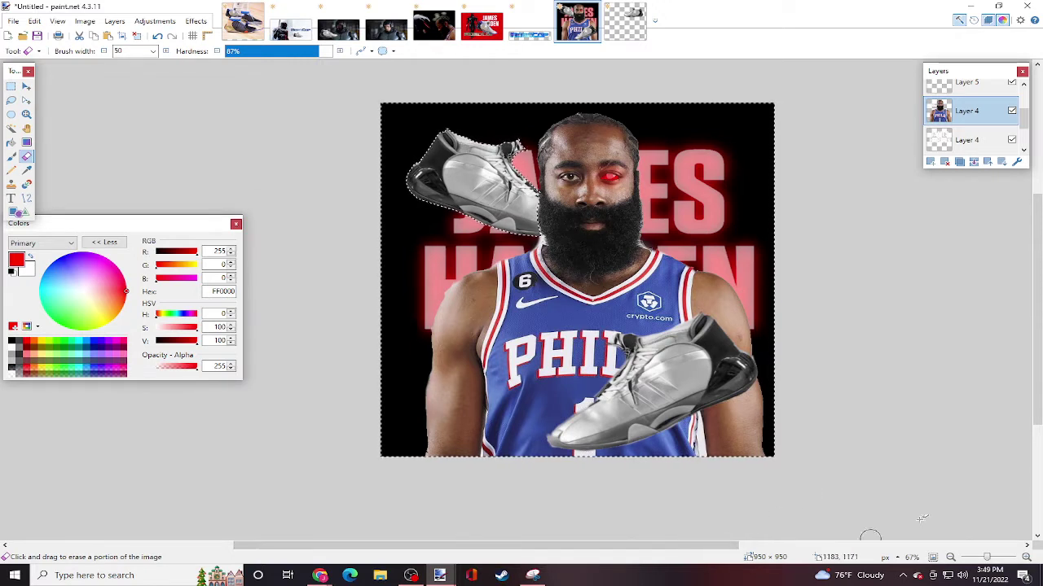
click(134, 34)
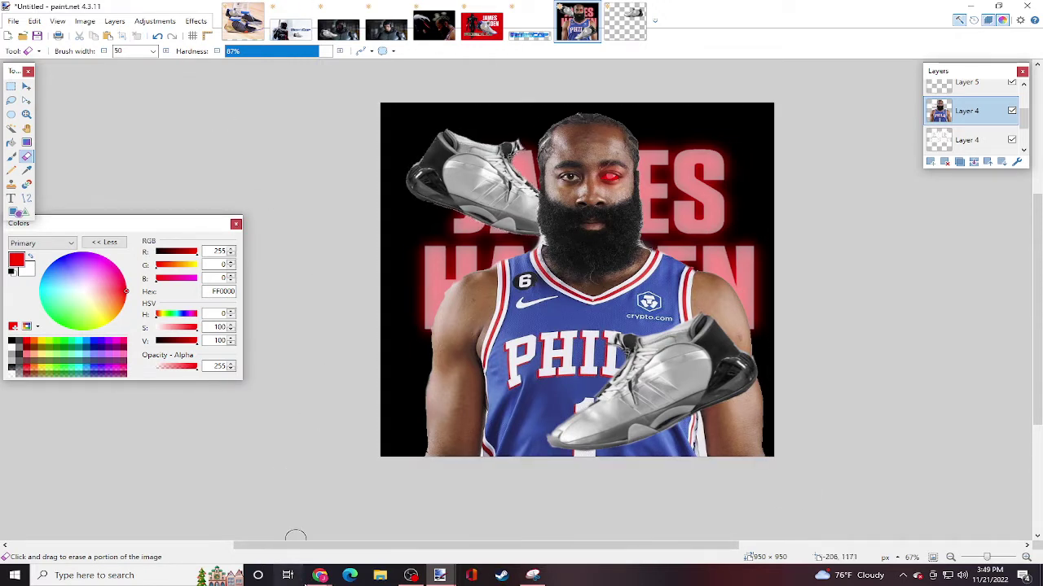
- Switch to Chrome and search Google Images for "futuristic background"
mouse_move(320, 575)
click(369, 540)
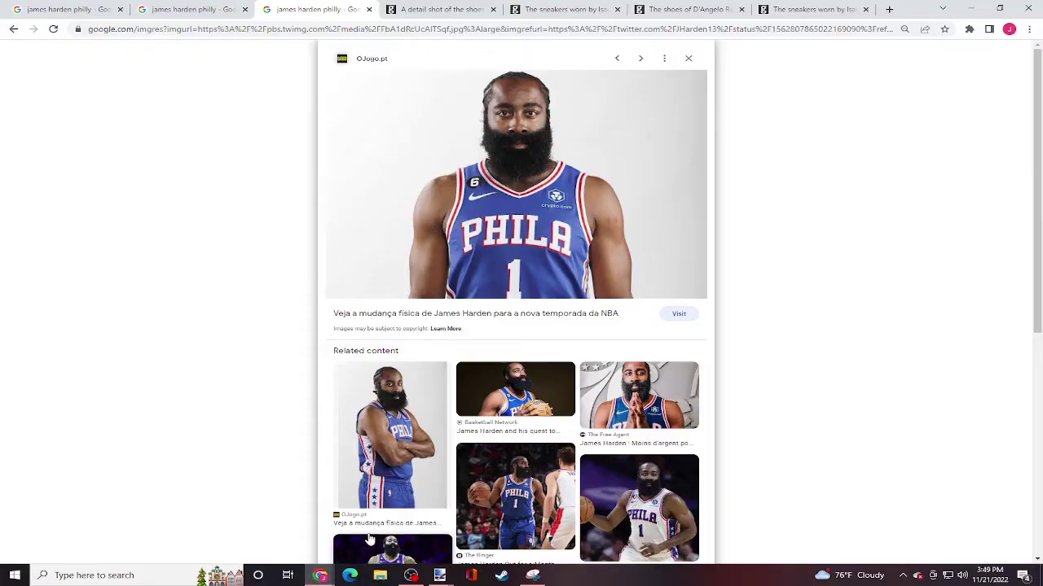
click(317, 32)
text(furt)
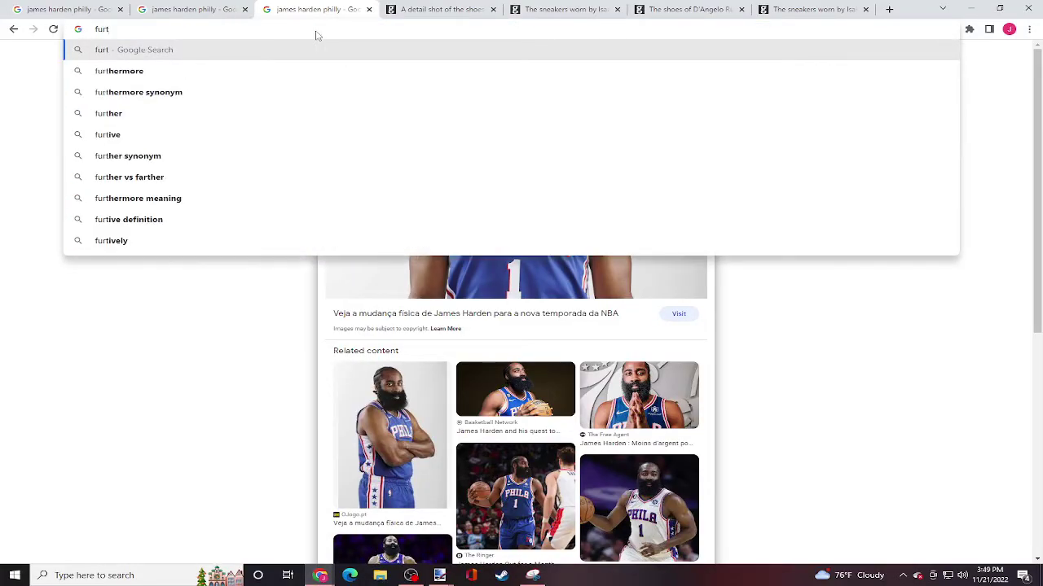
key(BackSpace)
text(utr)
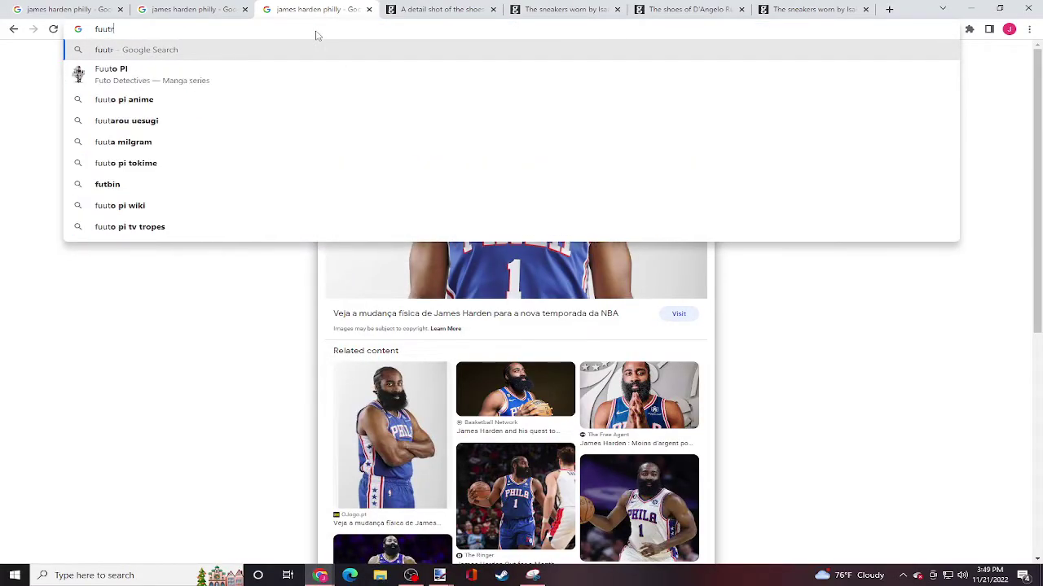
text(istic bac)
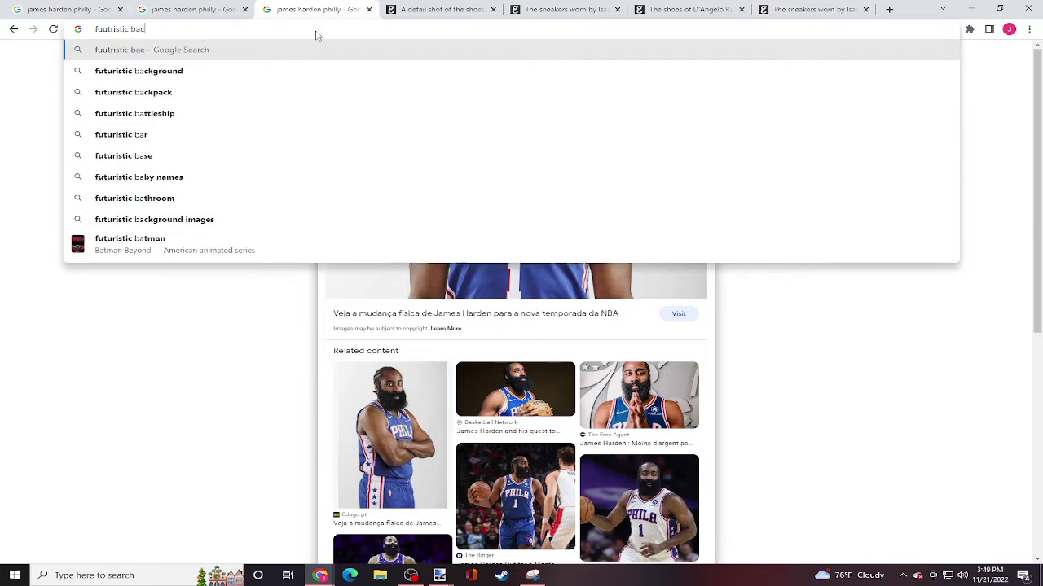
text(kground)
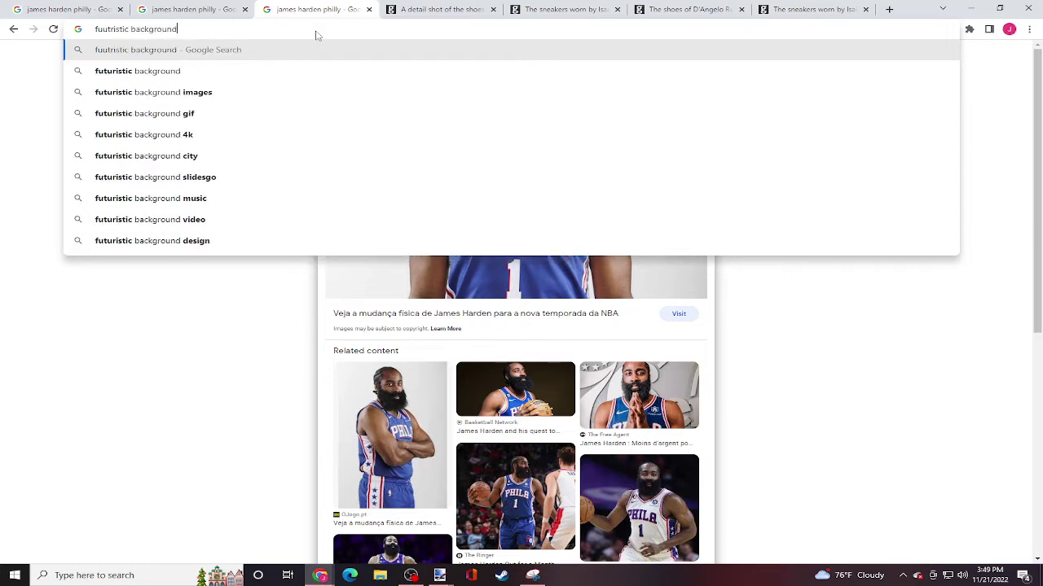
key(Return)
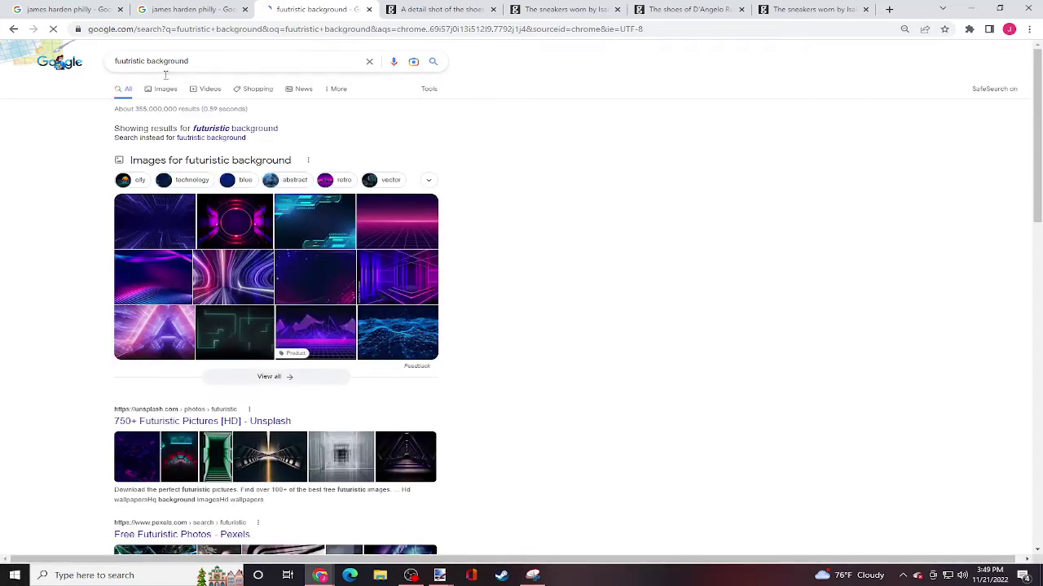
click(162, 91)
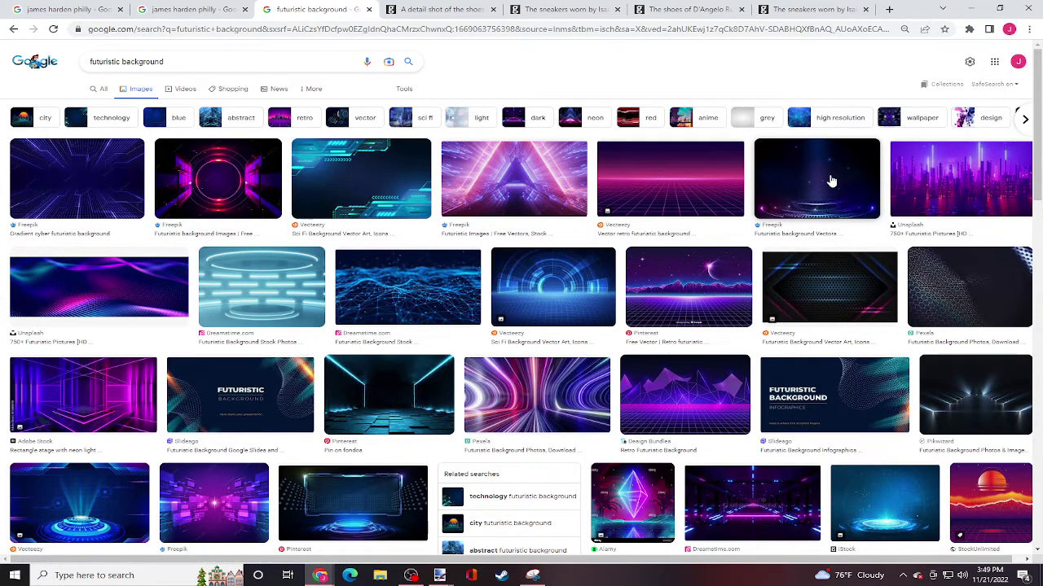
- Open the dark blue Freepik background with the glowing ring platform and copy the image
click(87, 164)
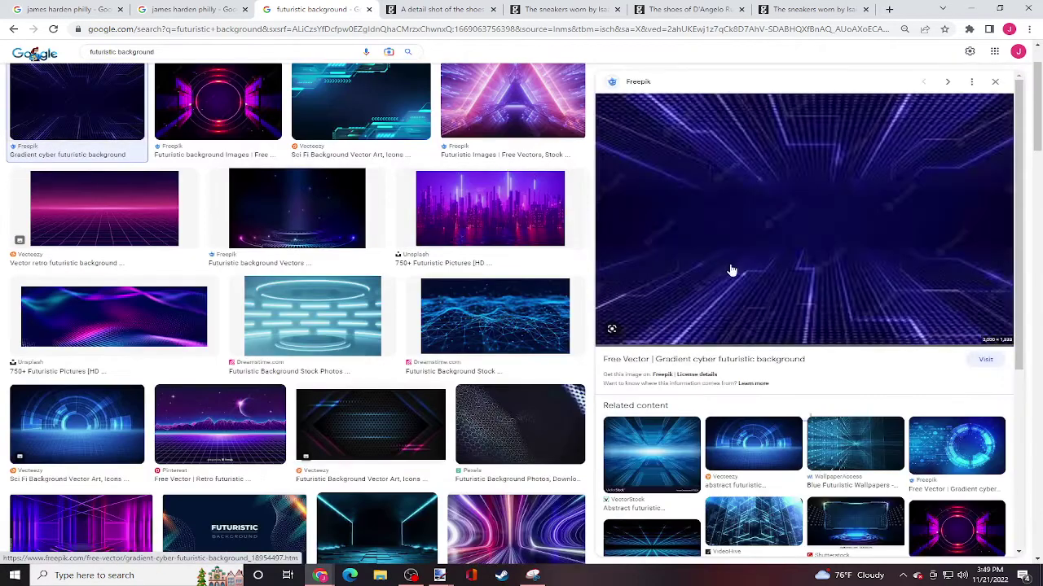
click(994, 81)
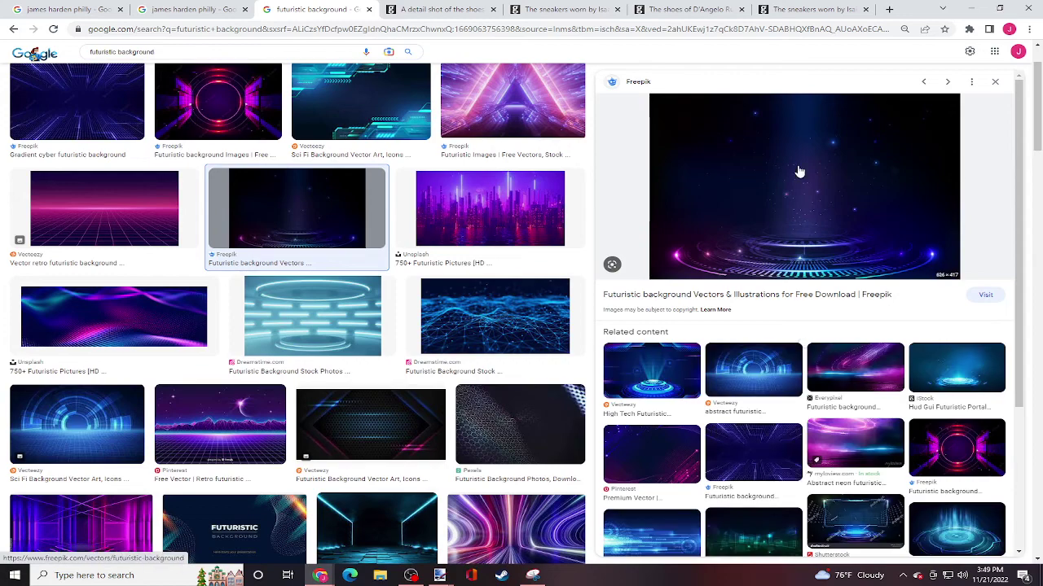
right_click(788, 167)
click(822, 297)
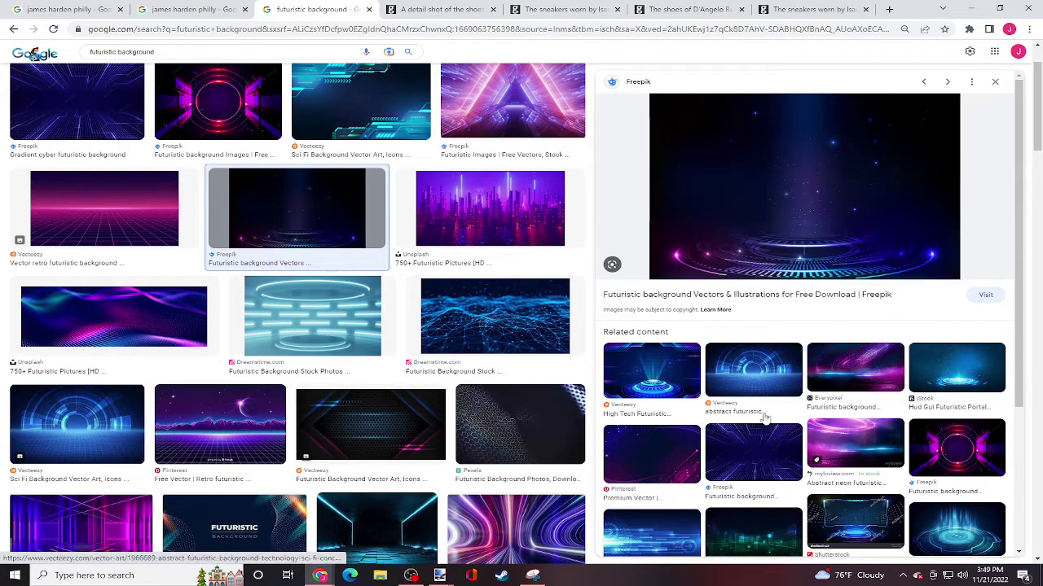
scroll(806, 366, down, 2)
- Switch to the poster in paint.net, paste the background into a new layer and enlarge it to 1307 × 1006 px over the canvas
mouse_move(439, 575)
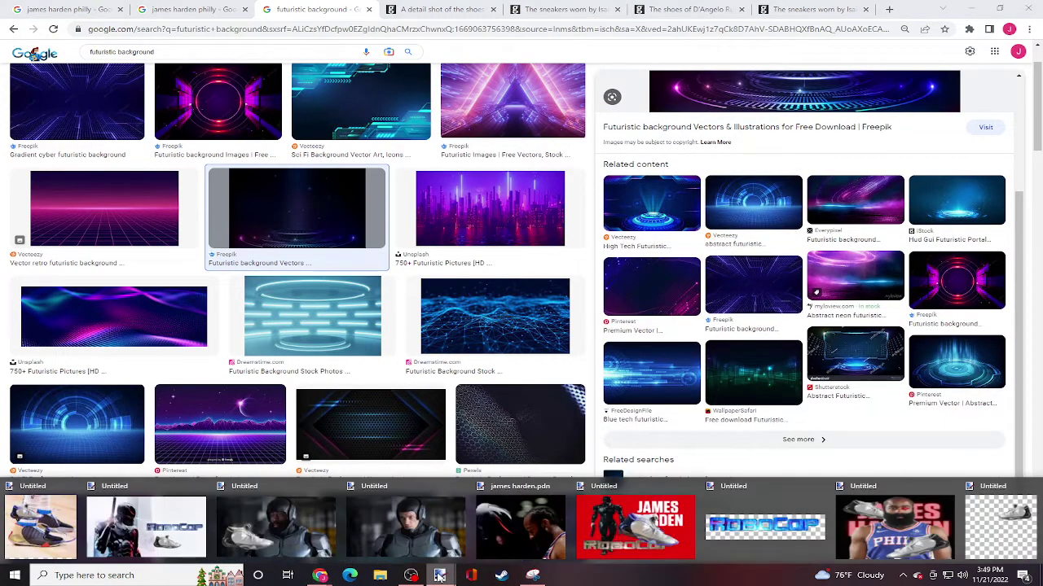
click(870, 528)
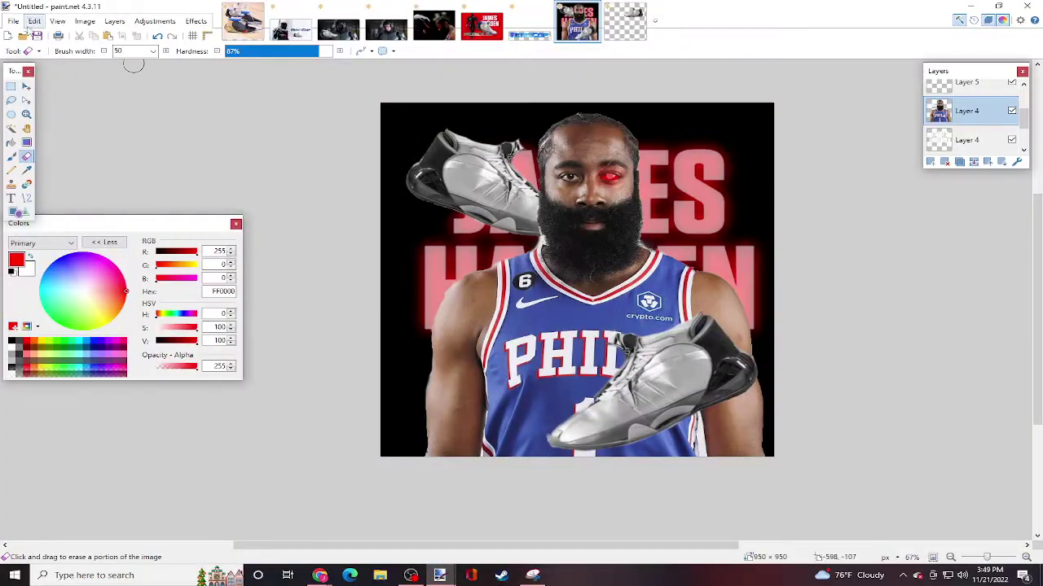
click(33, 21)
click(82, 120)
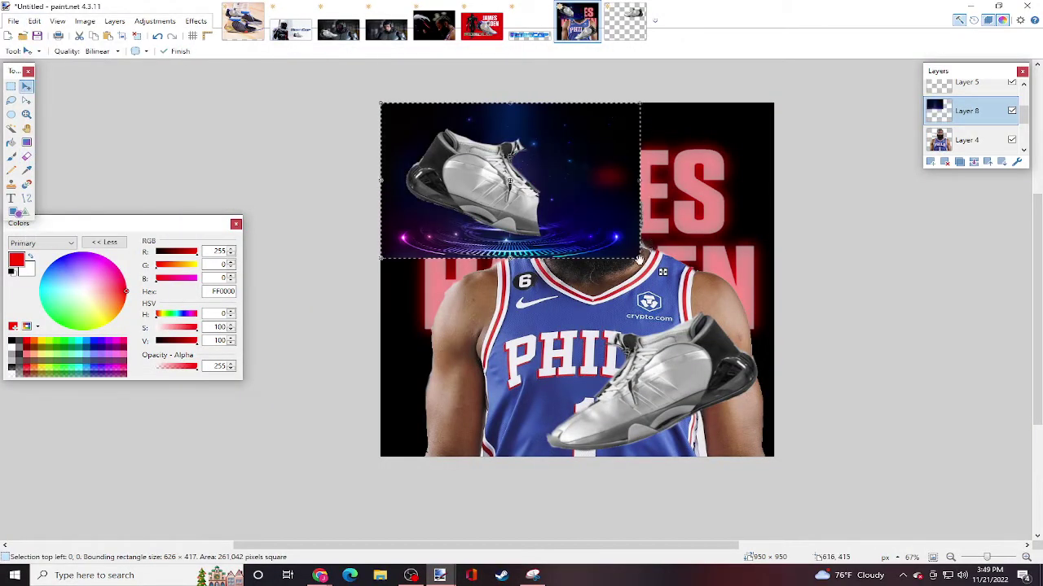
drag(640, 259, 937, 489)
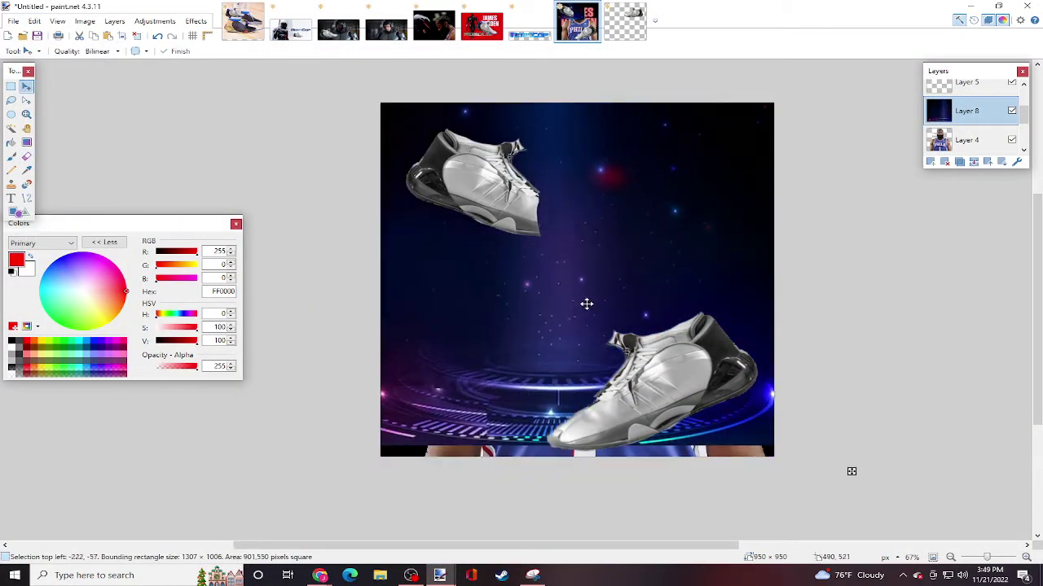
drag(587, 303, 589, 305)
- Move the futuristic background layer beneath the red name-glow layer and delete the black Layer 6
key(alt+Page_Down)
key(alt+Page_Down)
key(alt+Page_Down)
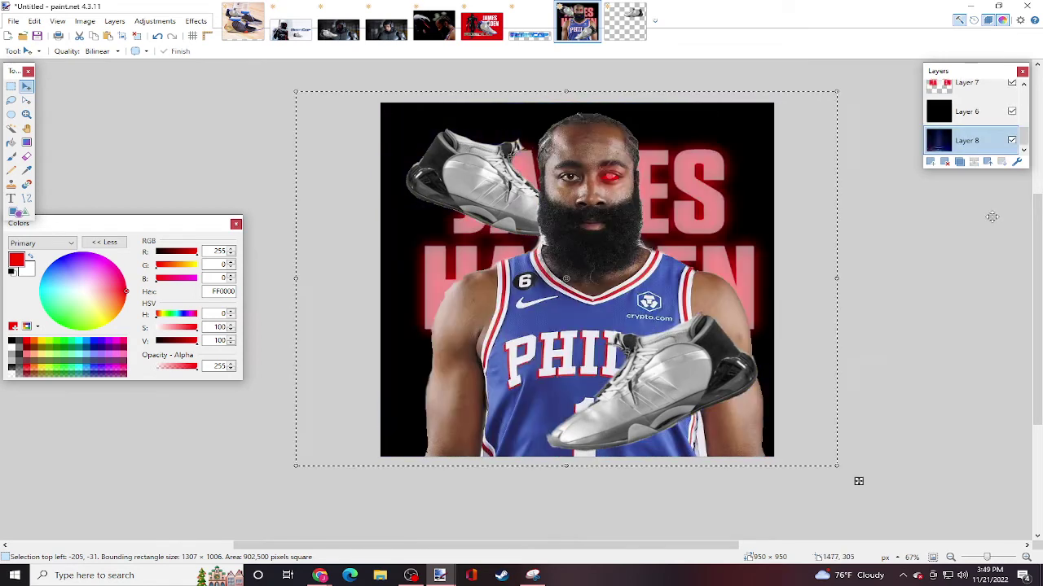
key(alt+Page_Up)
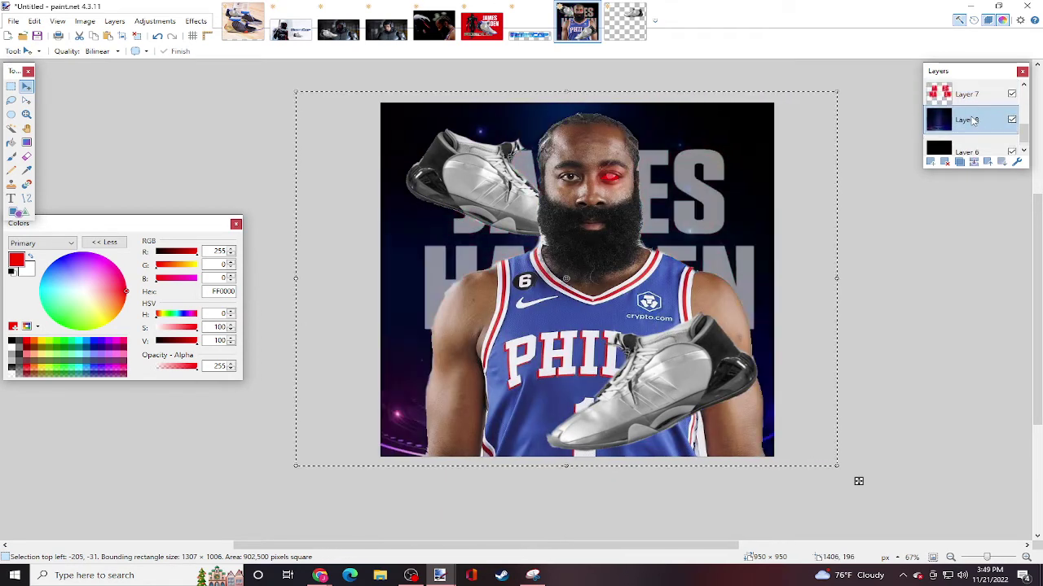
click(968, 148)
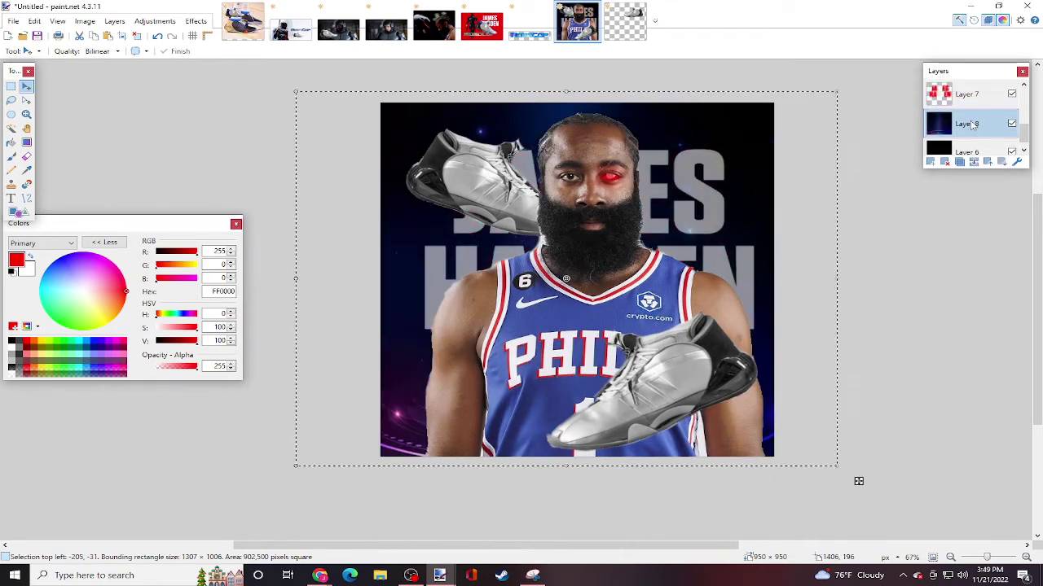
click(944, 162)
- Adjust the background layer's Hue / Saturation with saturation 104 and lightness 3, and clear the selection
click(155, 21)
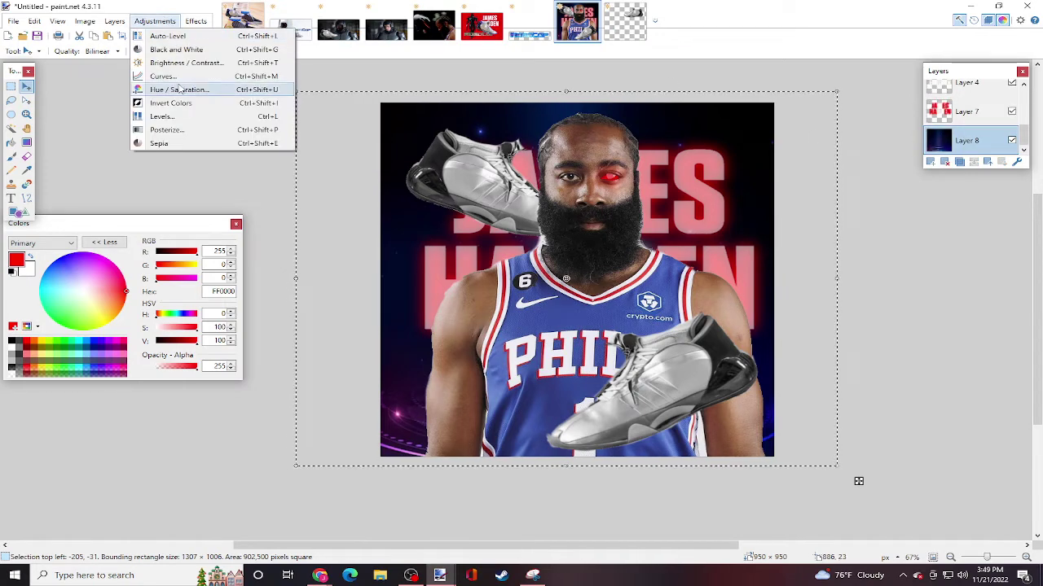
click(178, 90)
drag(458, 221, 833, 238)
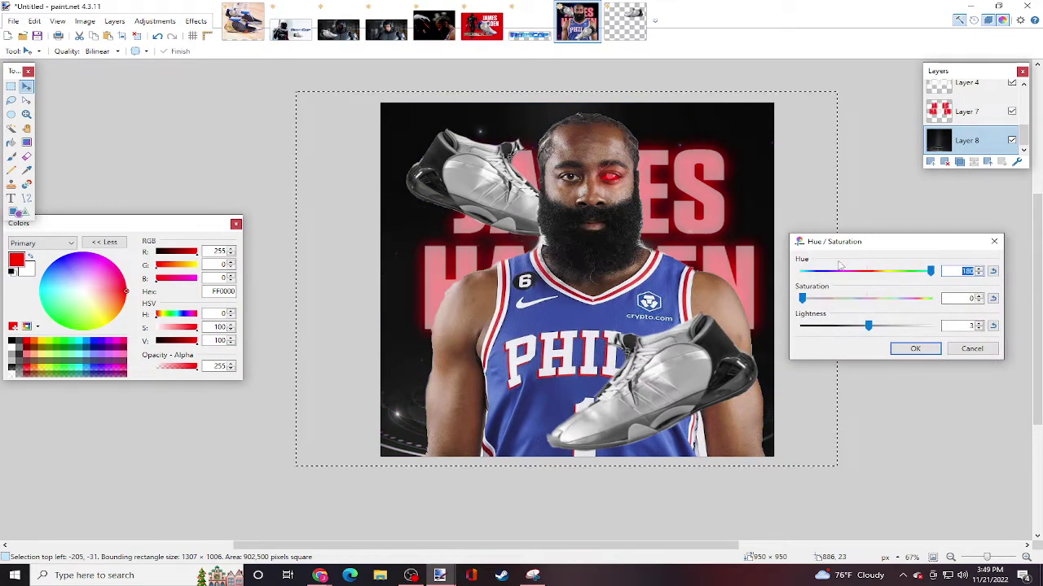
drag(802, 298, 856, 277)
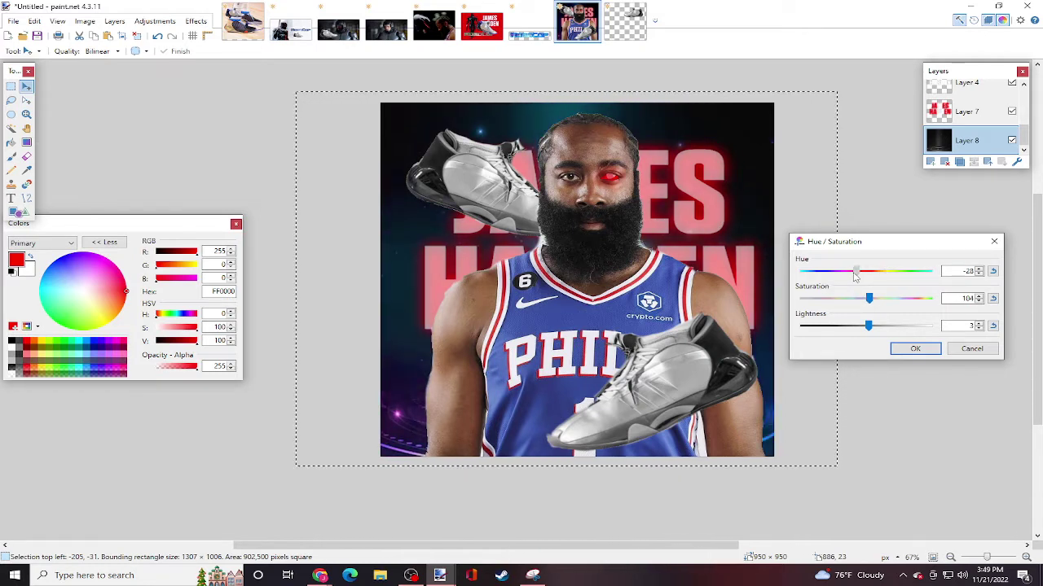
drag(817, 277, 864, 283)
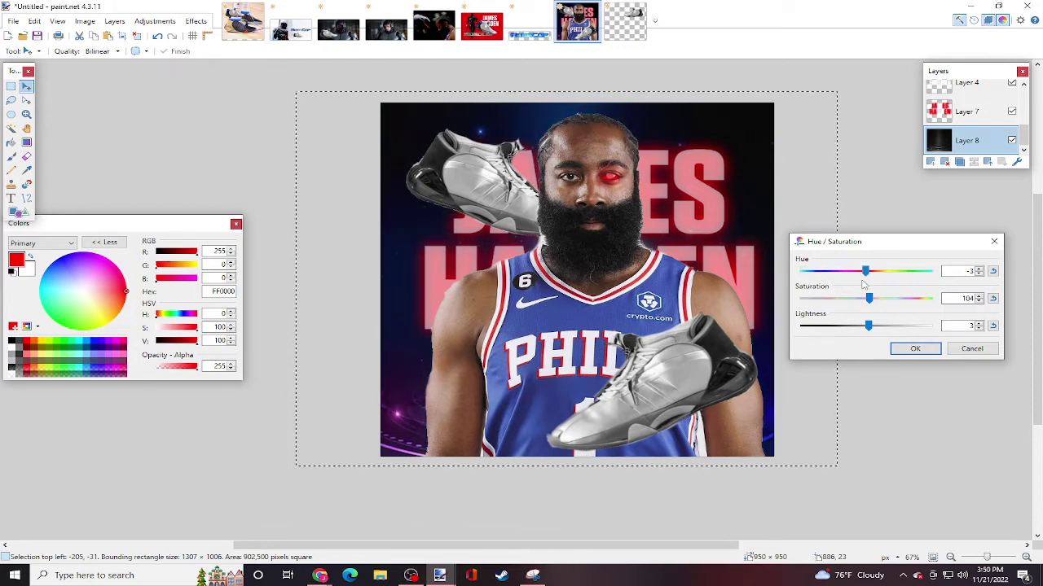
click(915, 349)
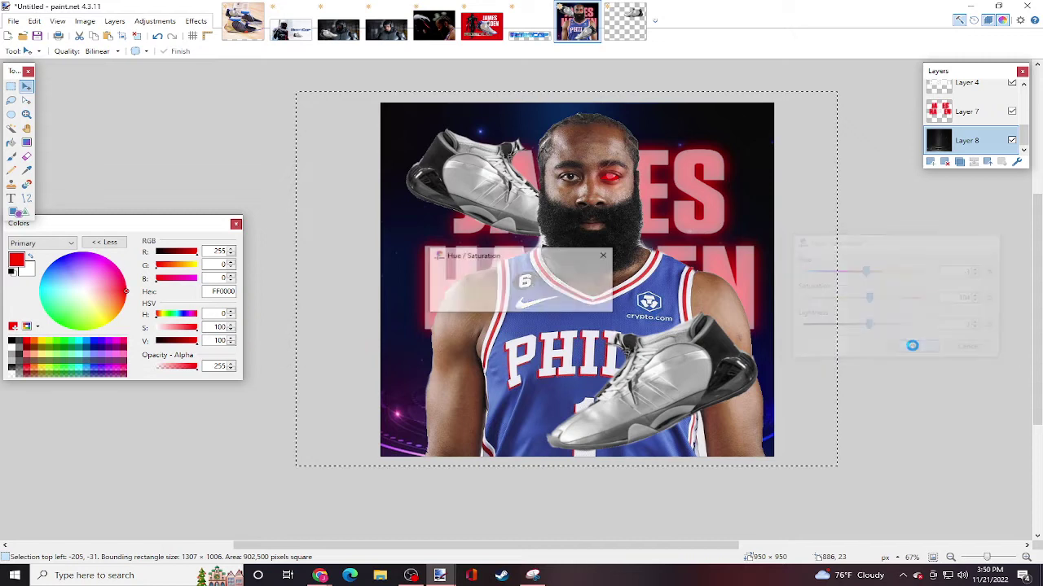
click(135, 35)
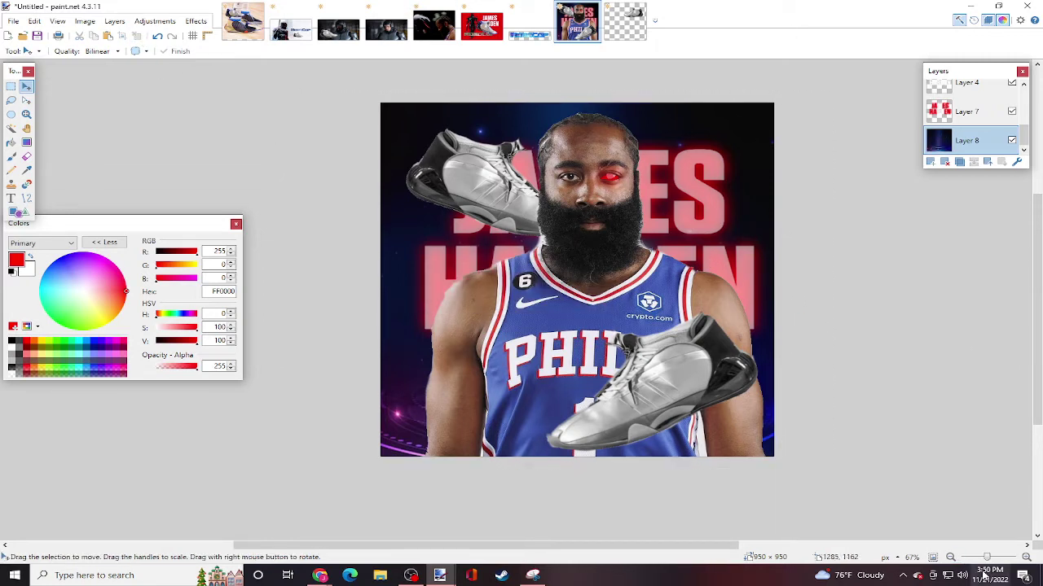
drag(987, 562, 988, 563)
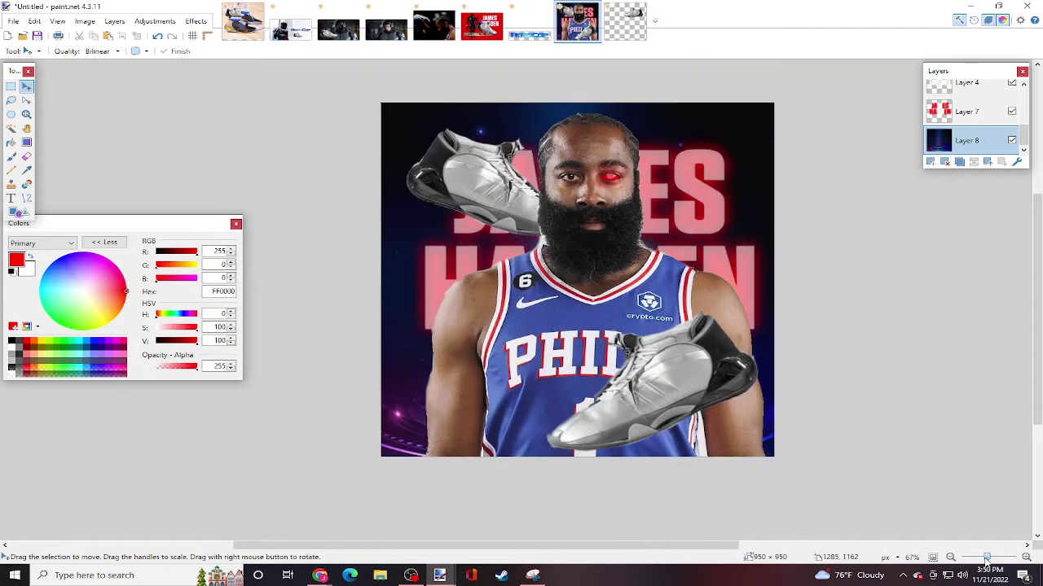
drag(725, 550, 737, 550)
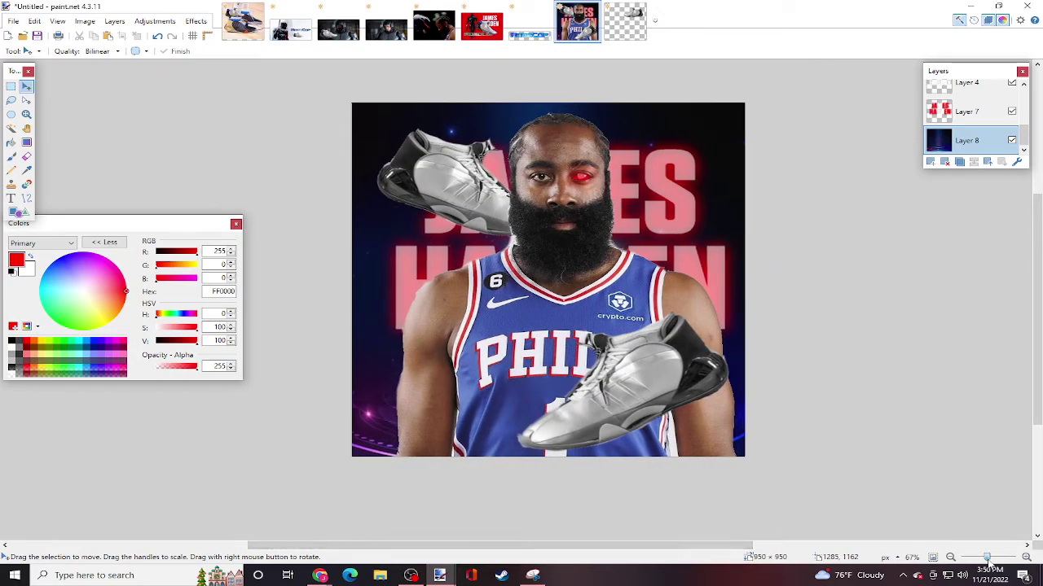
drag(988, 562, 990, 564)
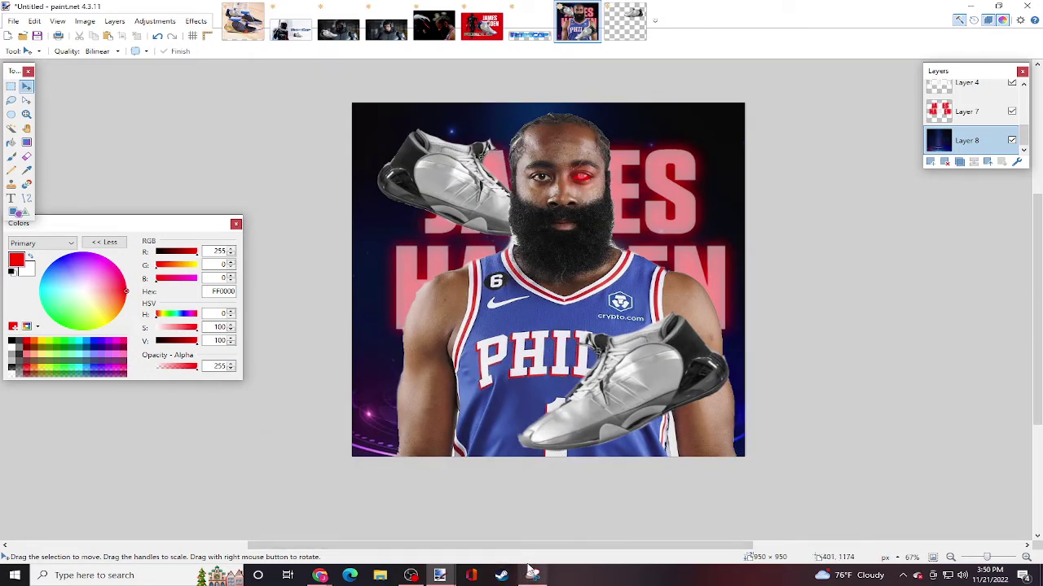
- Review the armored-suit composite and james harden.pdn, collapse the Colors window to its compact view, and return to the poster
click(334, 30)
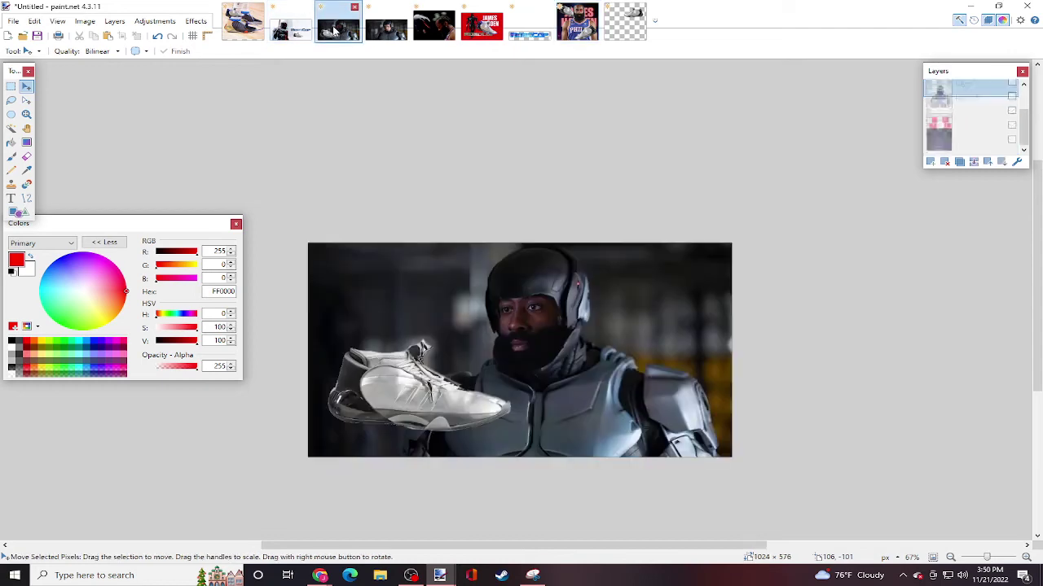
click(434, 25)
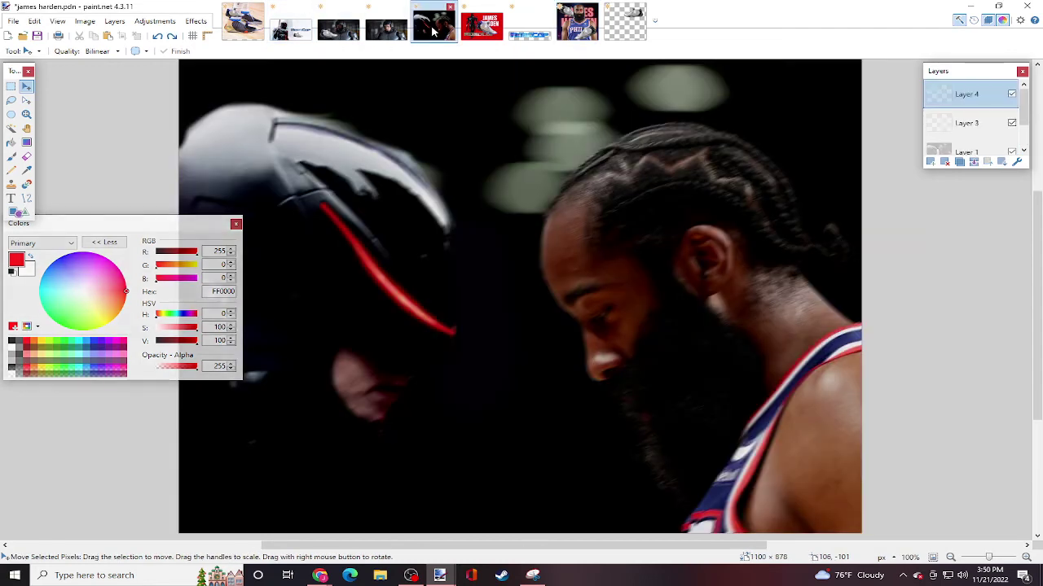
click(121, 242)
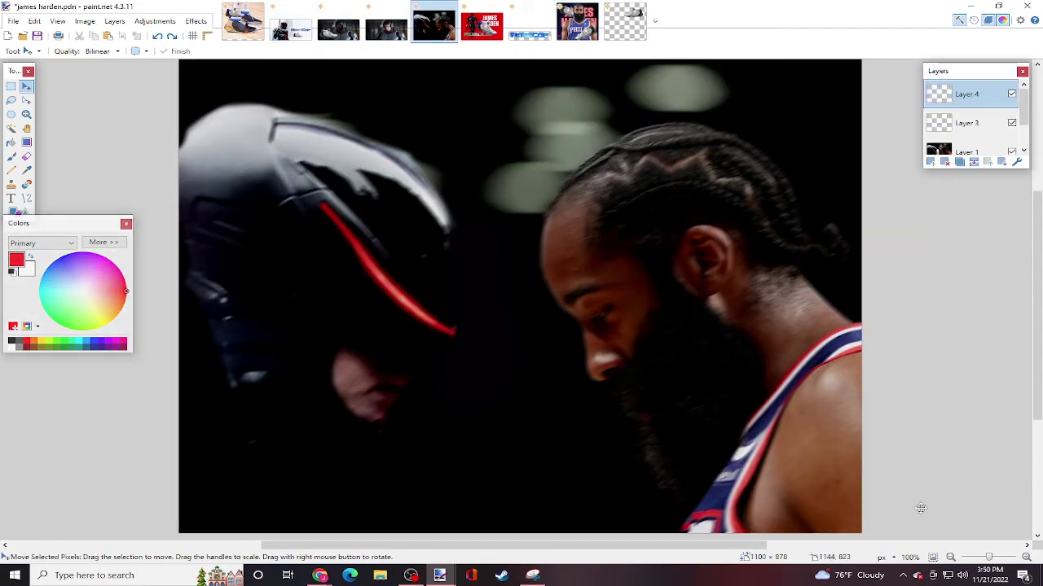
click(576, 24)
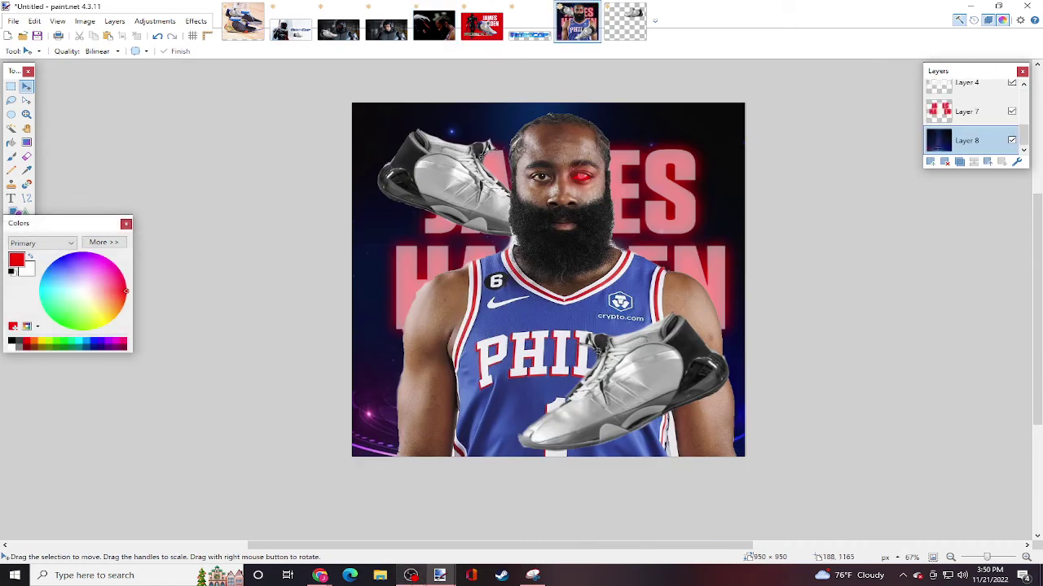